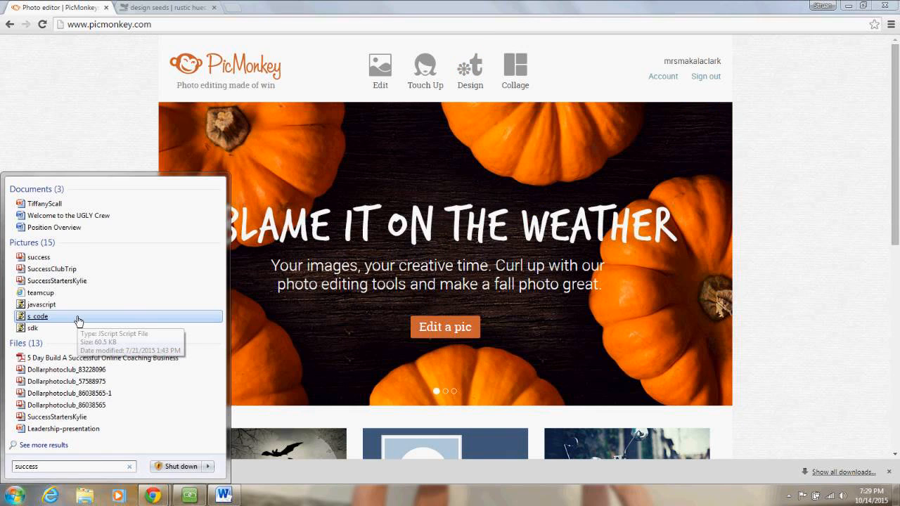
- Search the Pictures library for 'sc' (410 matches), then switch back to Chrome
key("Escape")
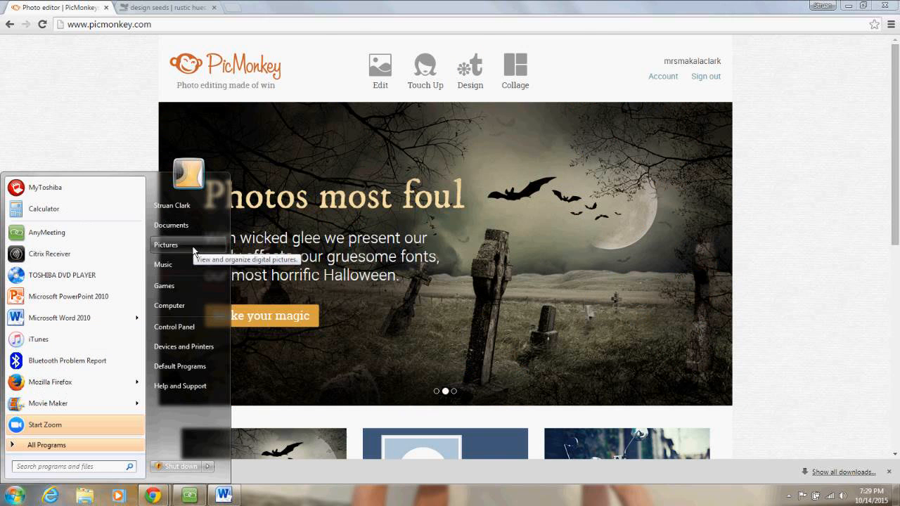
left_click(194, 251)
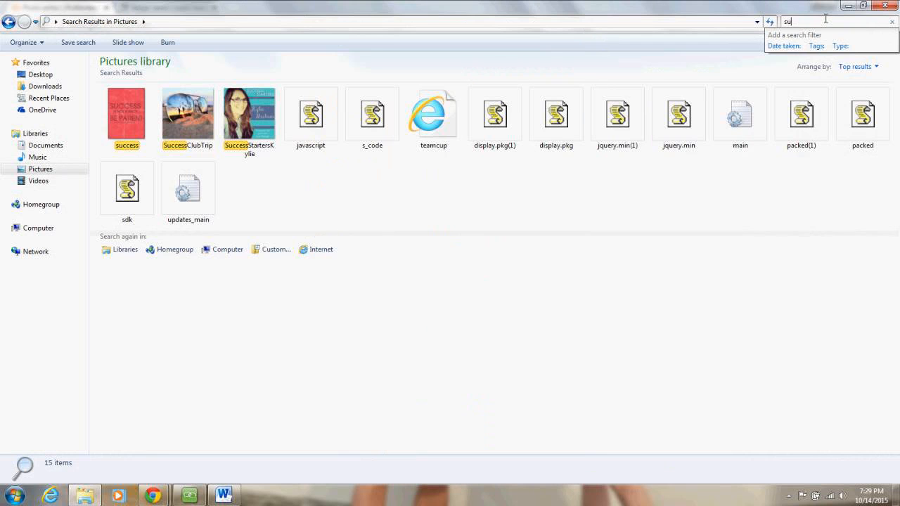
key("BackSpace")
type("c")
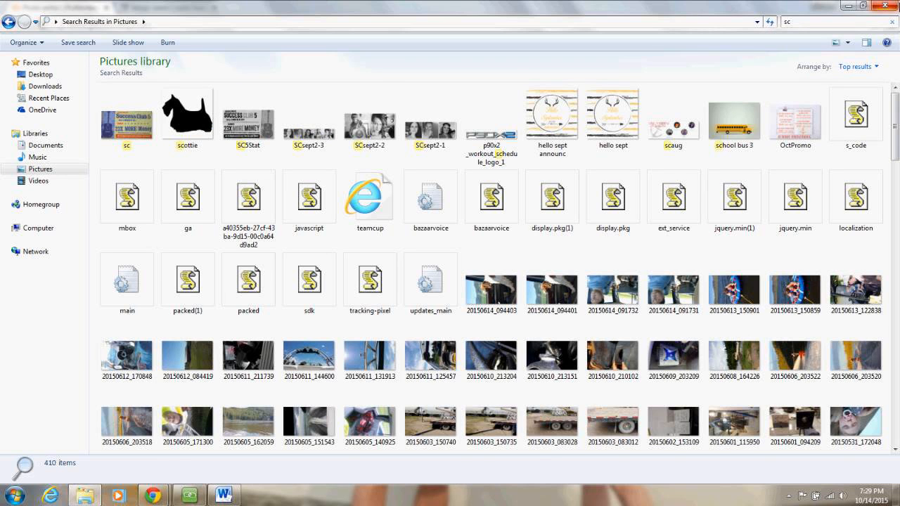
key("alt+Tab")
- Load Facebook in a new tab, search the person's name, and open the crew group's page
left_click(234, 7)
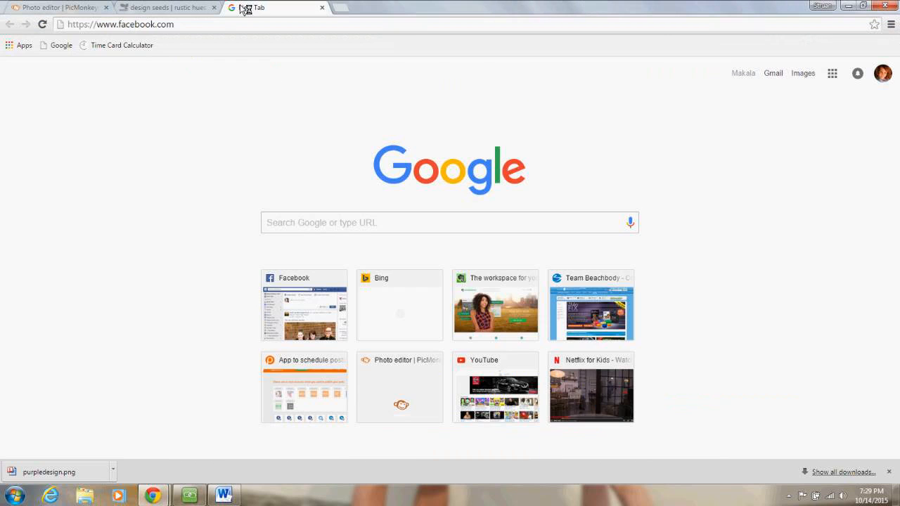
key("Return")
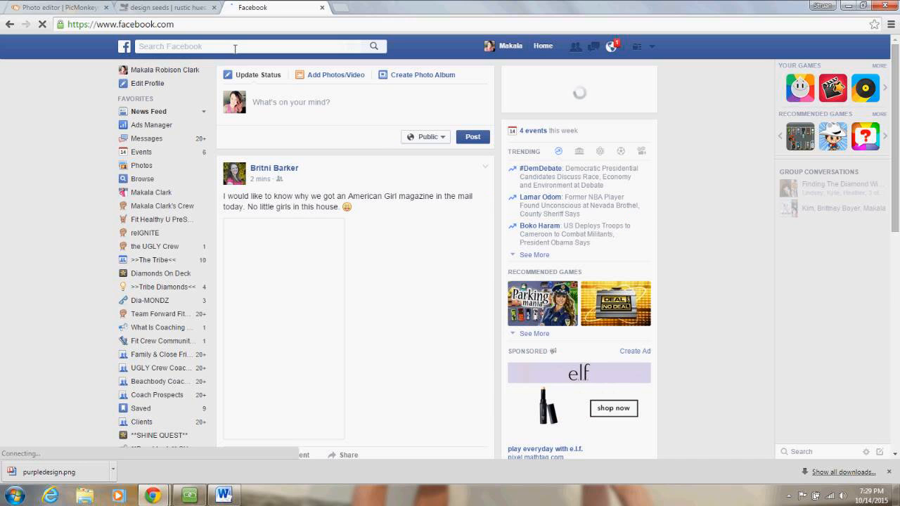
left_click(235, 49)
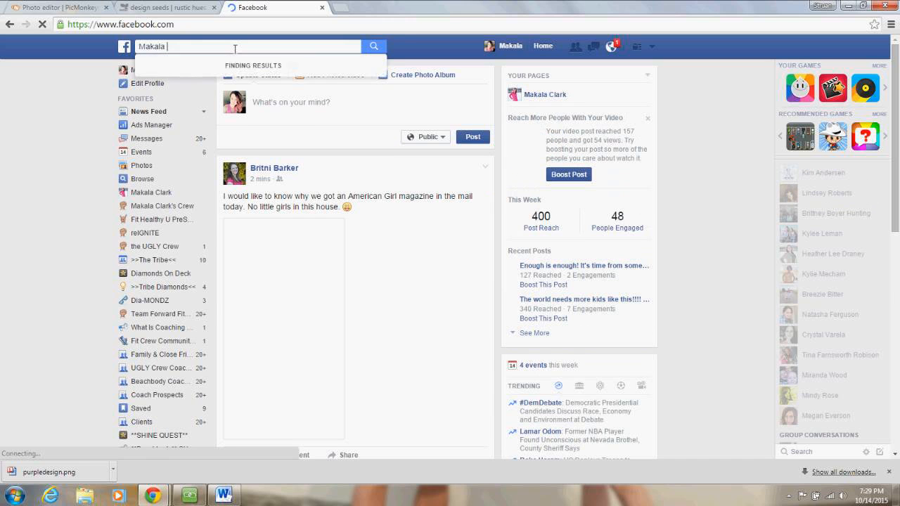
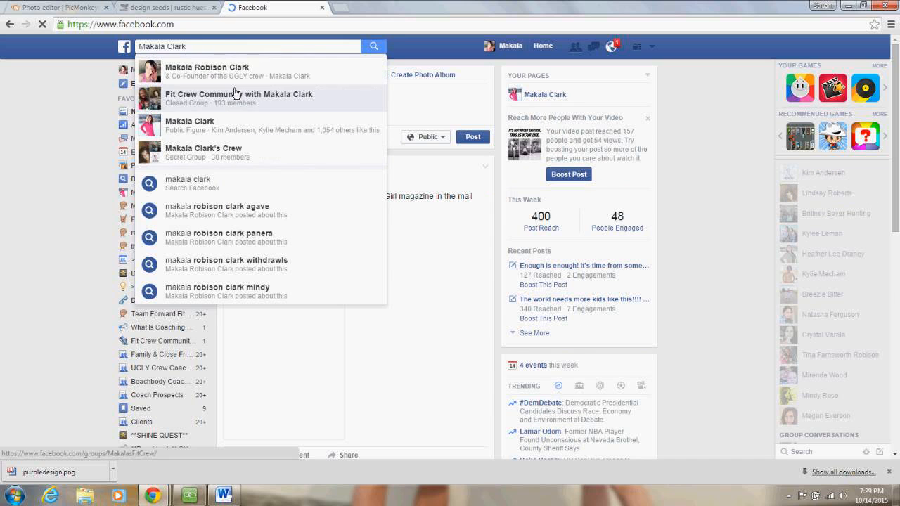
left_click(237, 158)
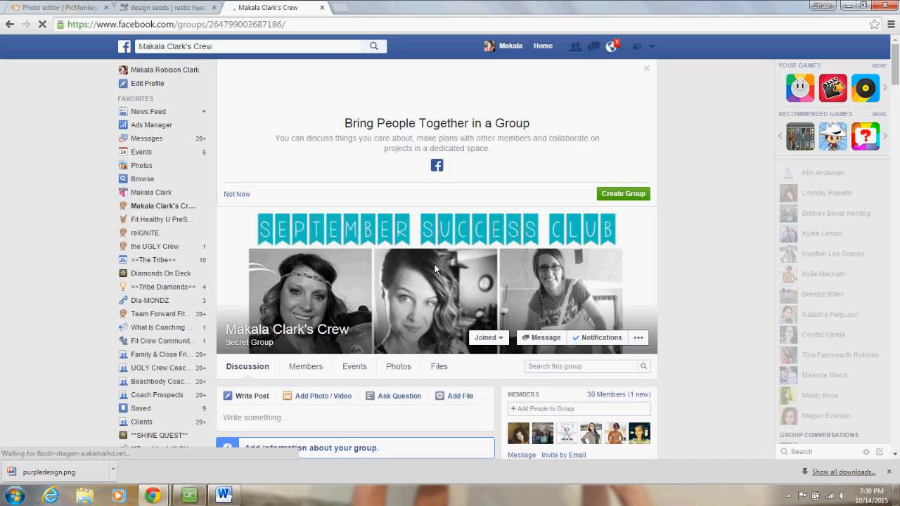
- View the group's 'September Success Club' cover photo full size, then close it
mouse_move(436, 269)
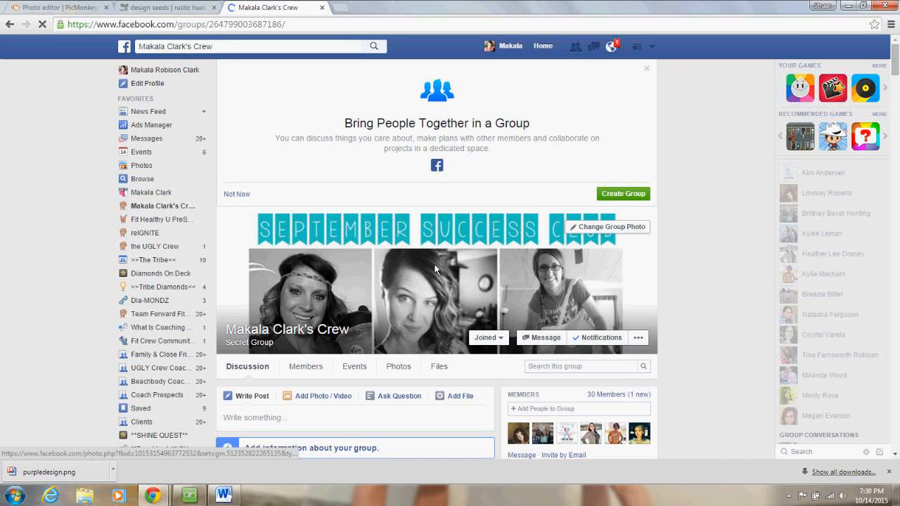
left_click(436, 270)
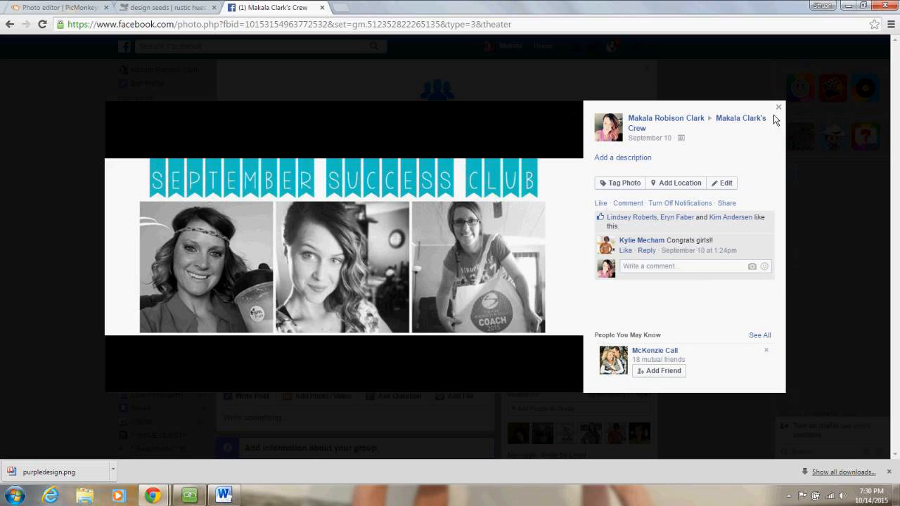
left_click(778, 107)
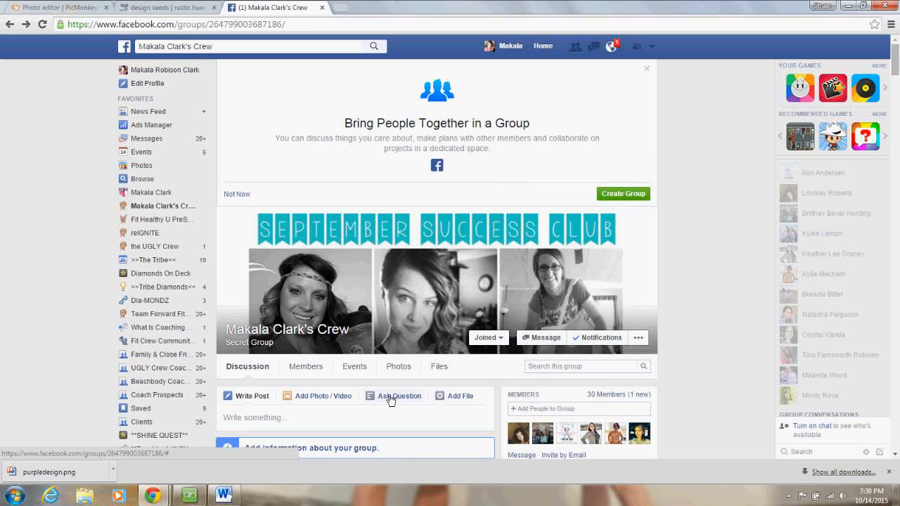
- Open the group's photos and view the Congratulations New Coach banner enlarged, then close it
left_click(402, 370)
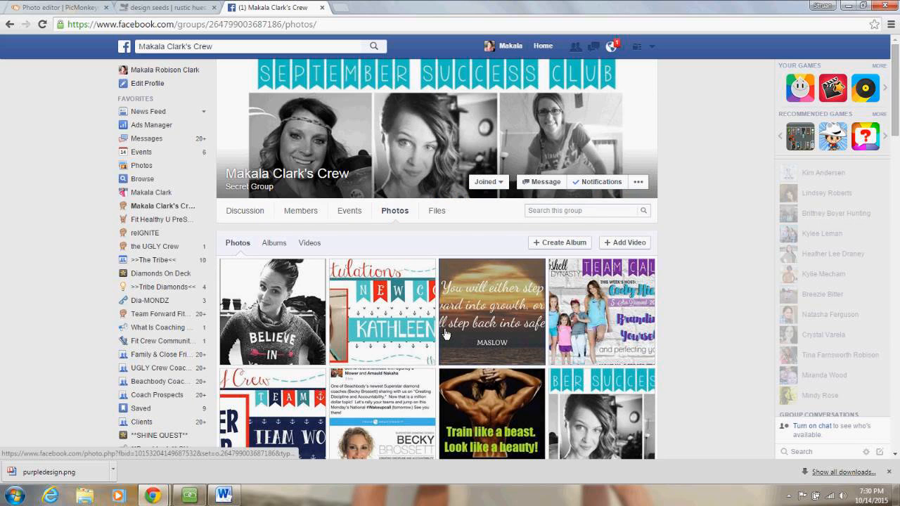
left_click(417, 325)
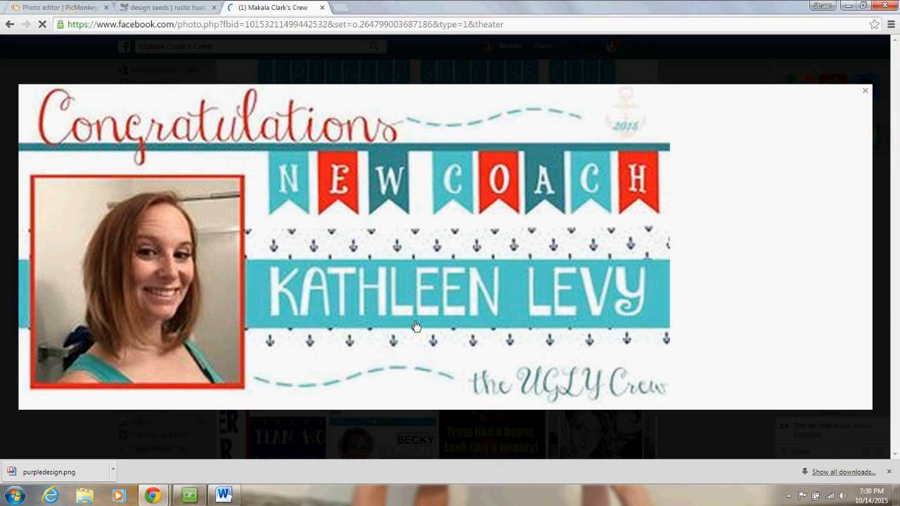
left_click(865, 91)
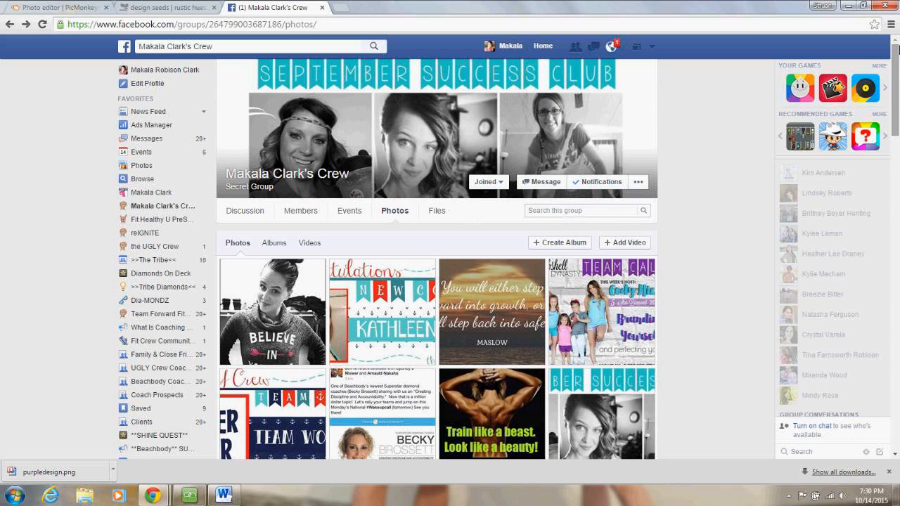
- Scroll through the group's photo grid for more banner examples
left_click_drag(897, 48, 896, 92)
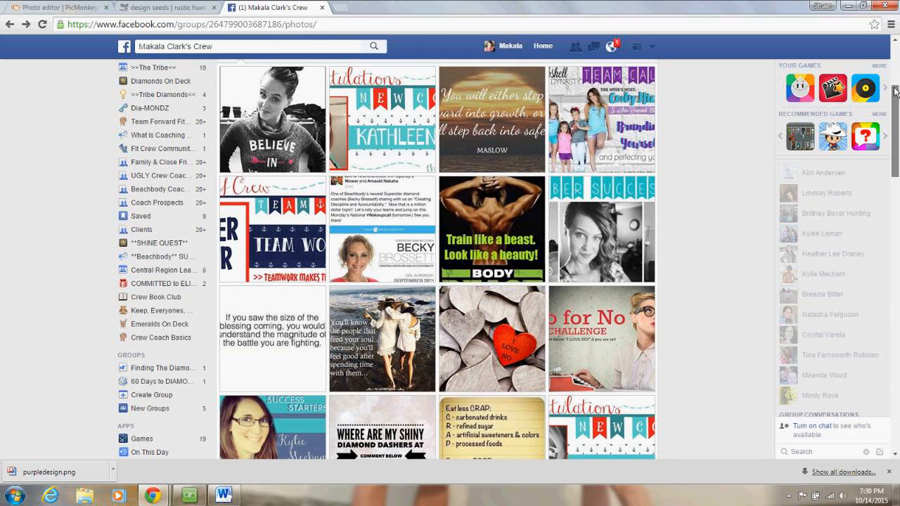
left_click_drag(894, 88, 895, 116)
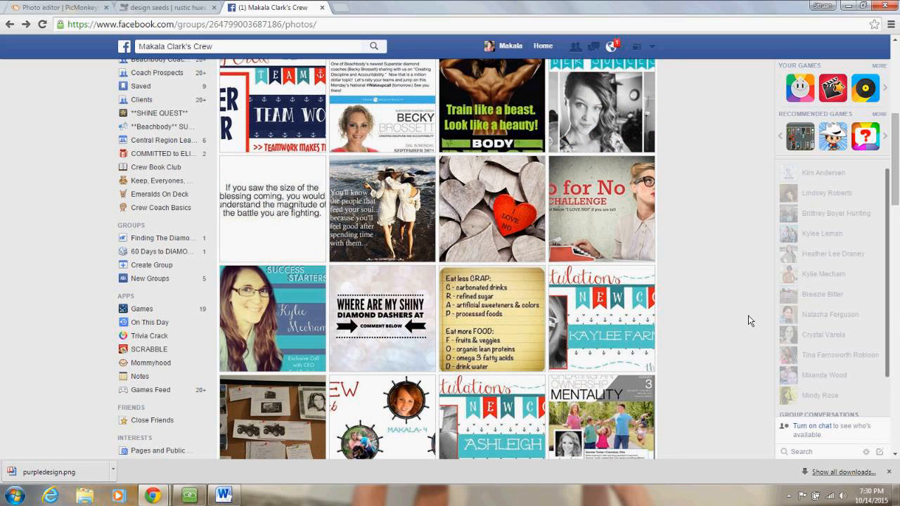
left_click_drag(895, 160, 884, 313)
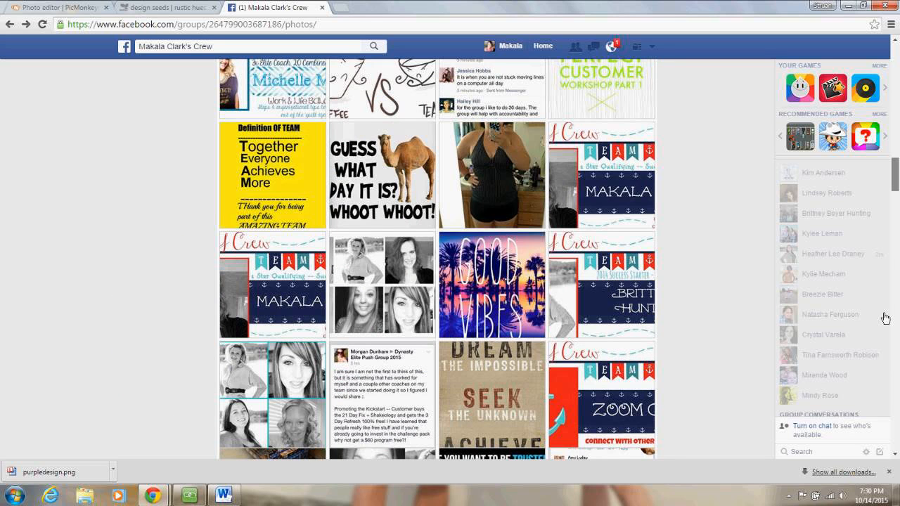
scroll(885, 319, "down", 1)
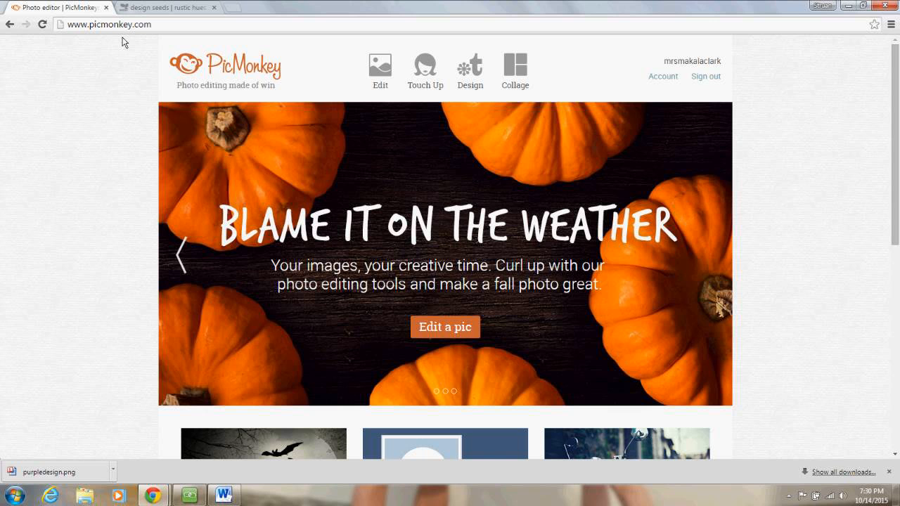
- Create a Custom design, replacing the 2000 width with 851 and setting height 315 pixels
mouse_move(464, 56)
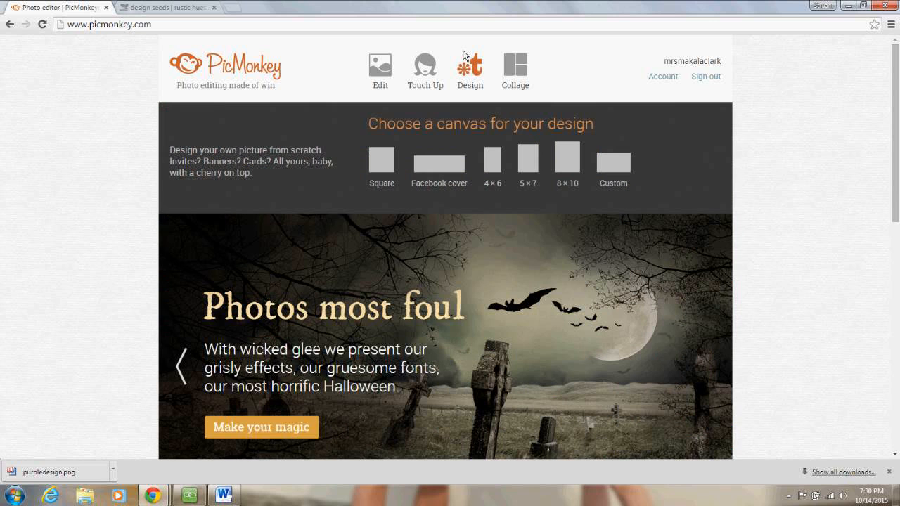
left_click(613, 161)
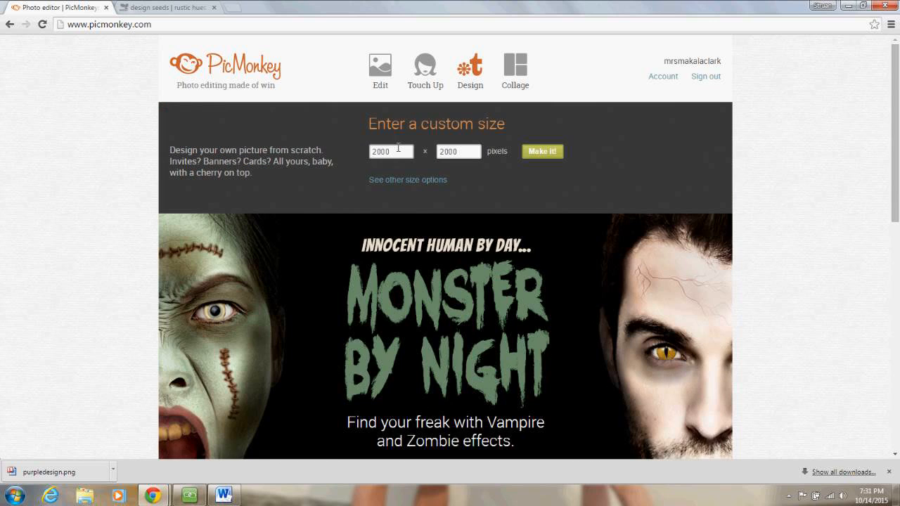
left_click_drag(398, 149, 345, 151)
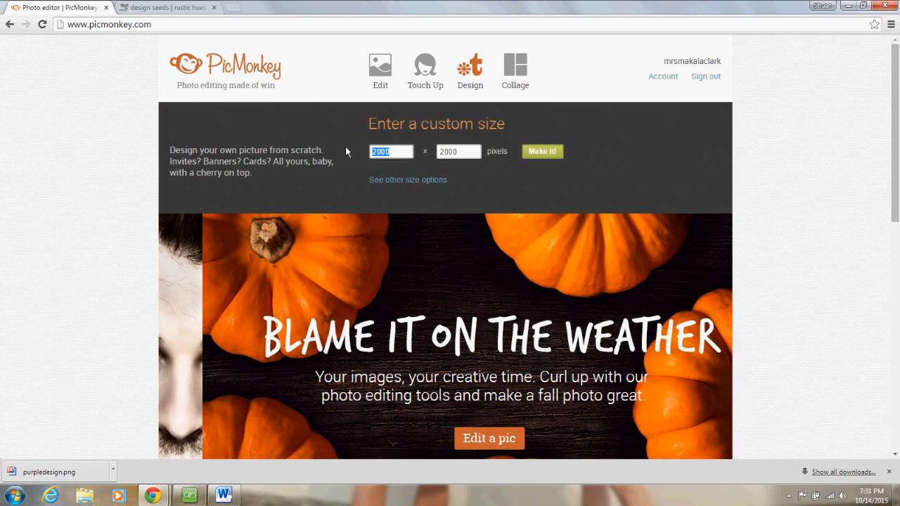
type("851")
key("Tab")
type("3")
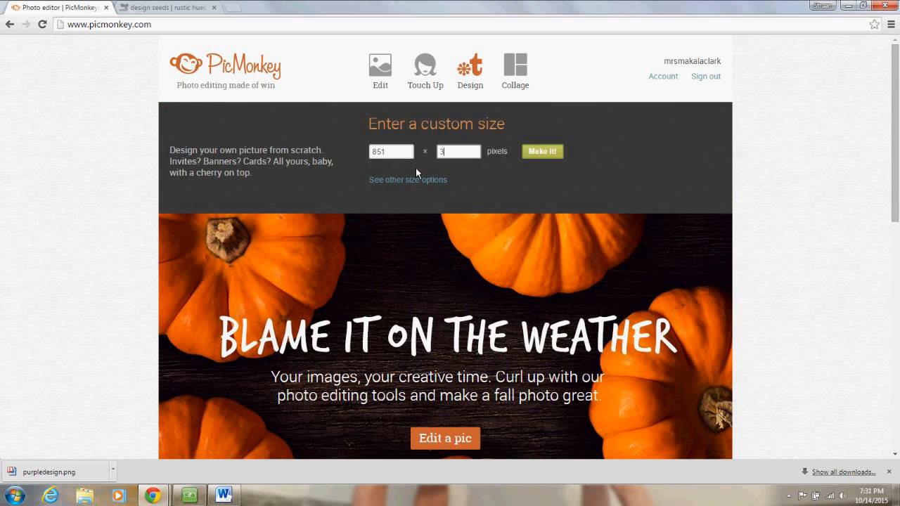
type("15")
left_click(548, 149)
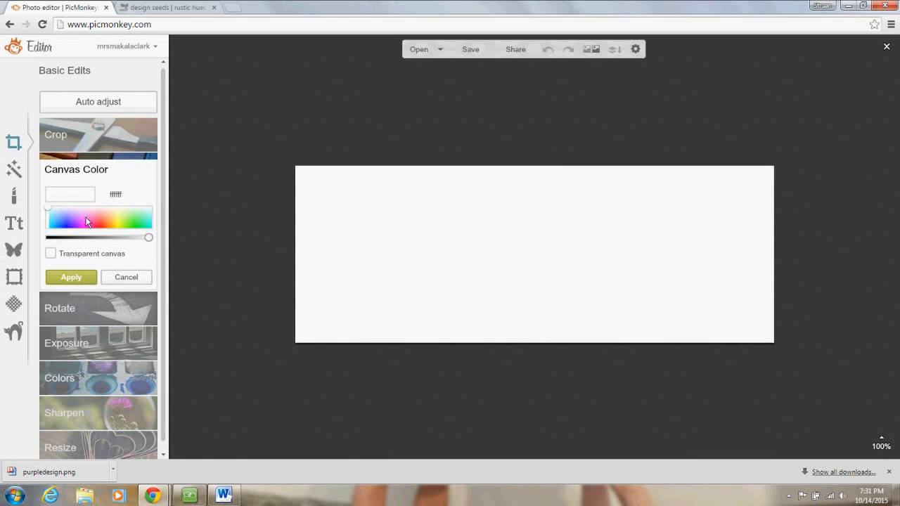
- Apply the white canvas colour and bring up the Overlays library
left_click(71, 277)
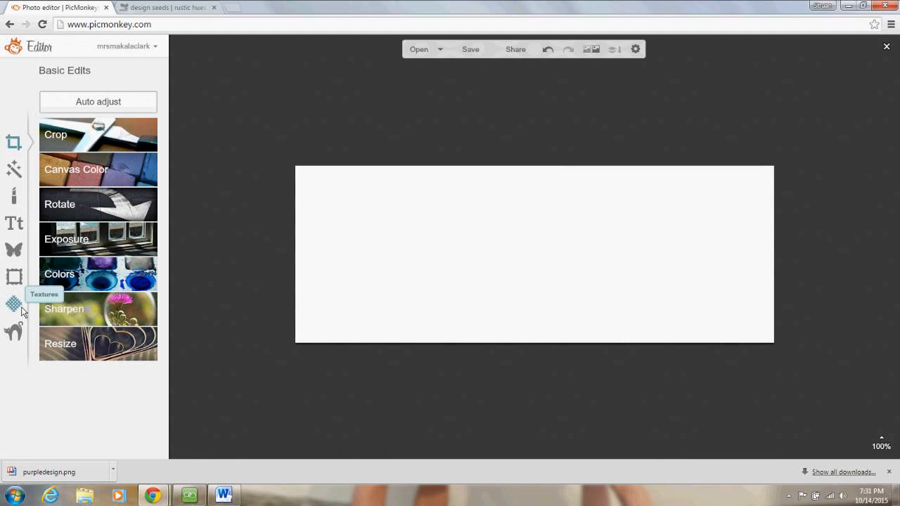
left_click(10, 251)
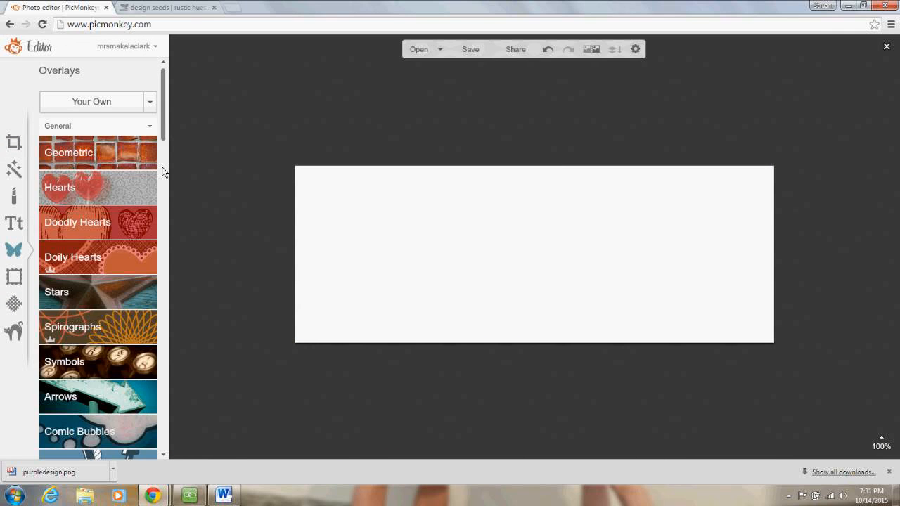
left_click_drag(162, 168, 199, 17)
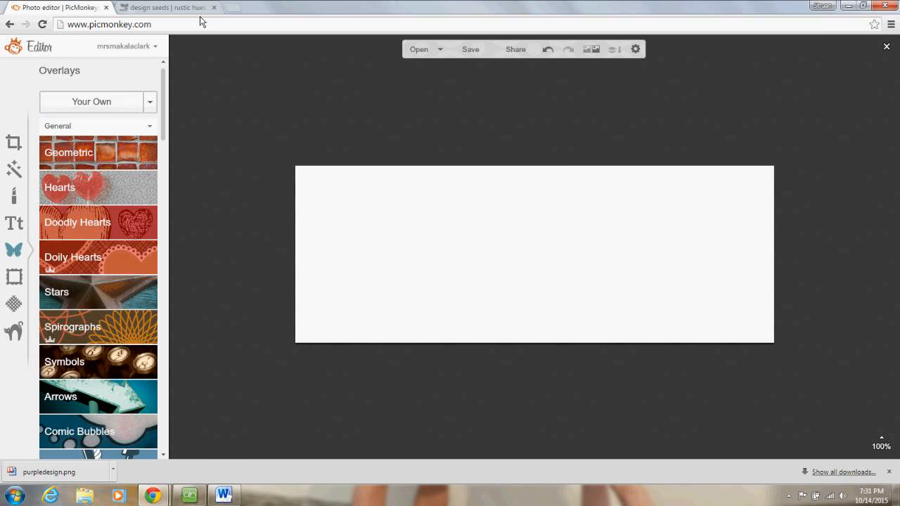
- Add the black-and-white portrait from Pictures as an overlay and enlarge it
left_click(102, 102)
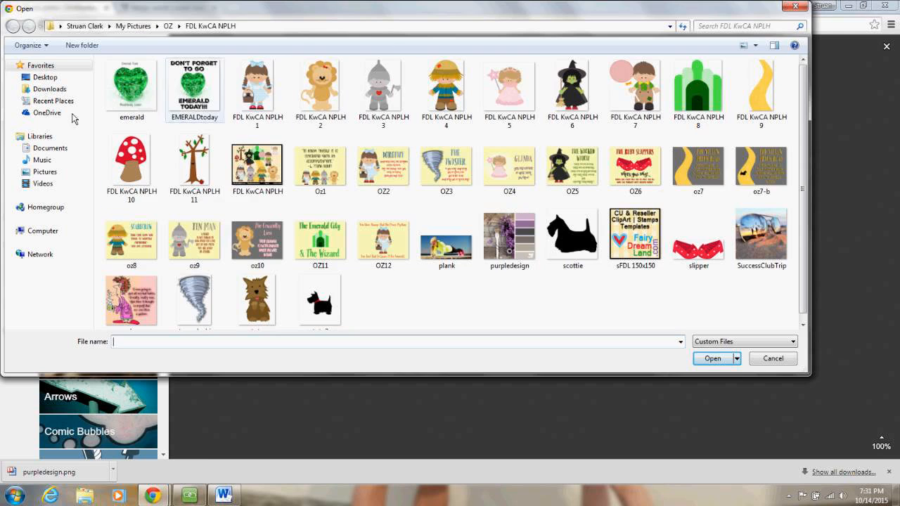
left_click(60, 174)
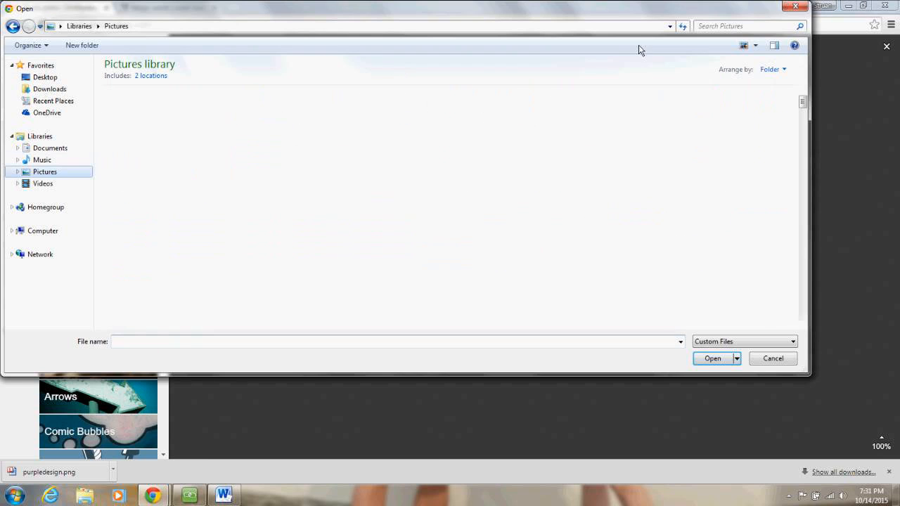
left_click(720, 24)
type("mak")
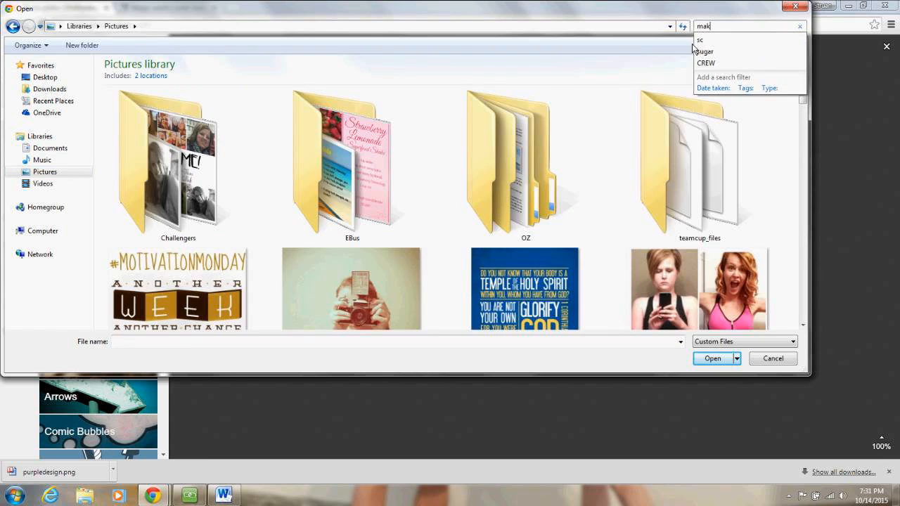
left_click(256, 134)
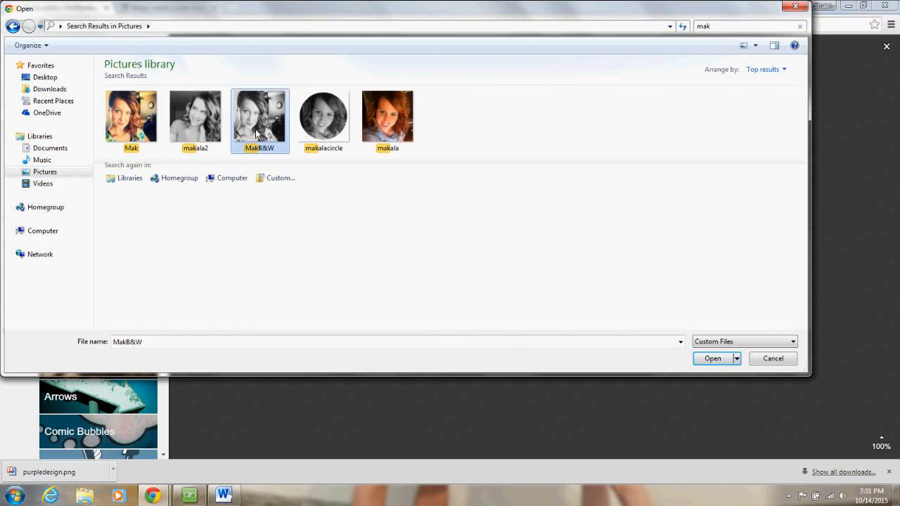
double_click(256, 133)
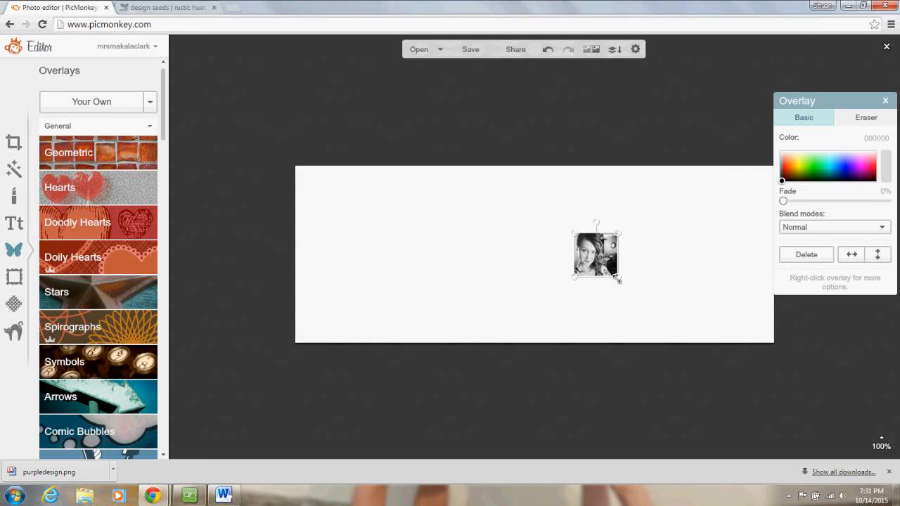
left_click_drag(619, 281, 696, 353)
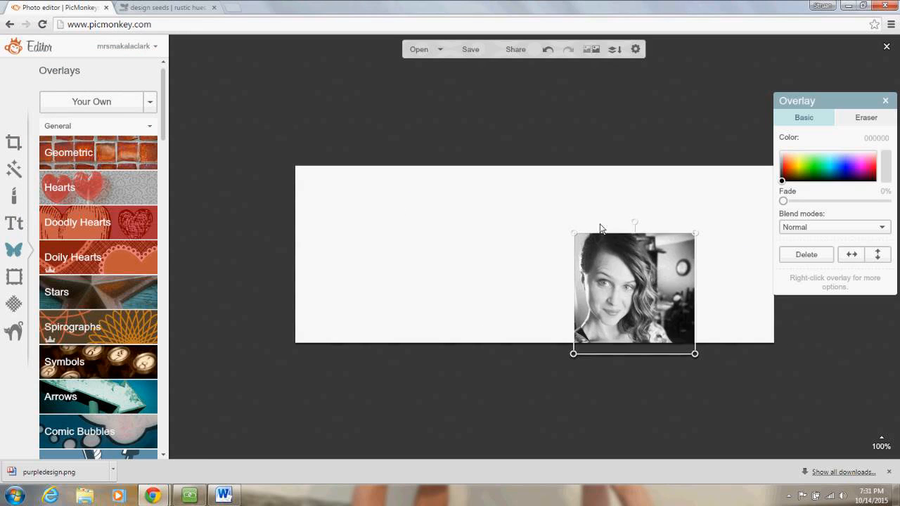
left_click_drag(610, 265, 541, 217)
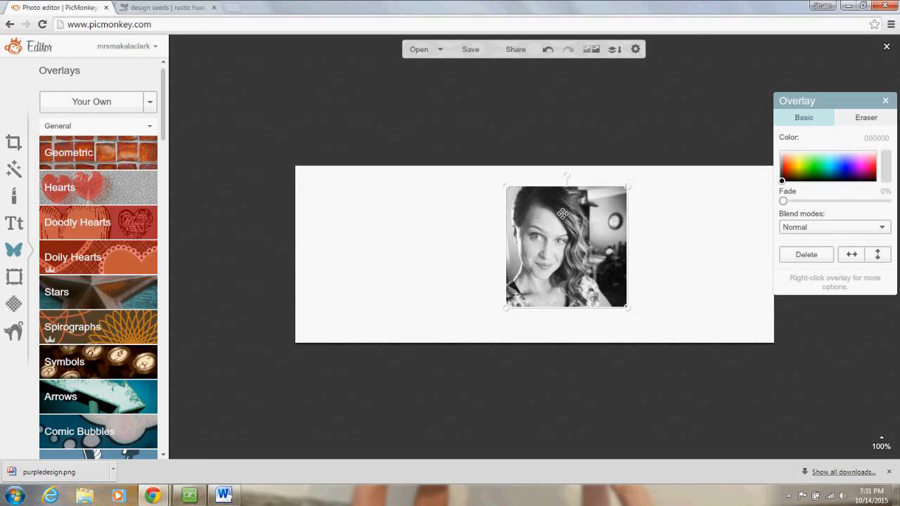
- Try erasing the portrait's right edge with a softer, larger eraser, then undo it
left_click(849, 118)
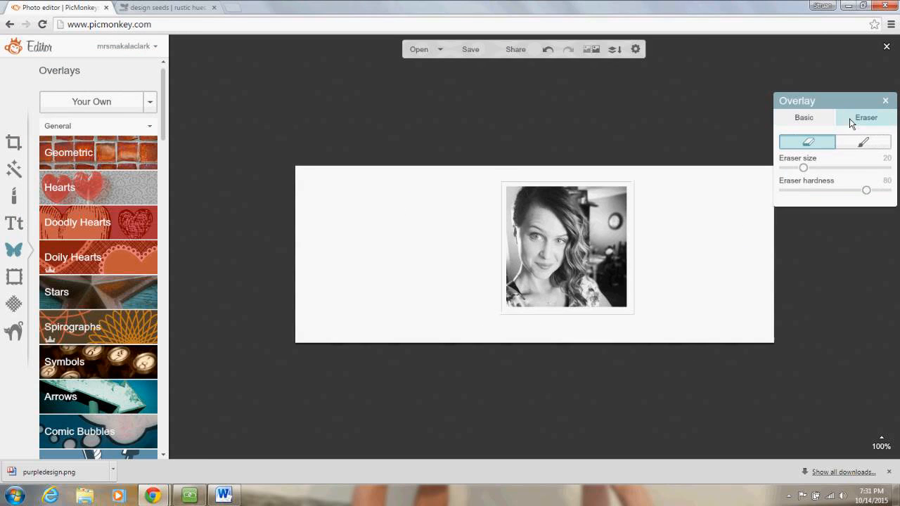
left_click(809, 191)
left_click(841, 168)
mouse_move(618, 199)
left_mouse_down()
mouse_move(621, 269)
mouse_move(641, 306)
left_mouse_up()
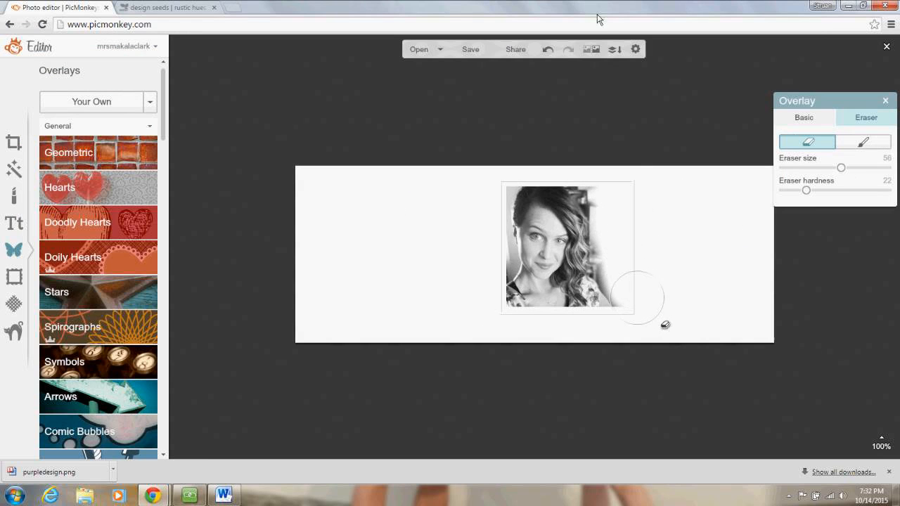
left_click(548, 50)
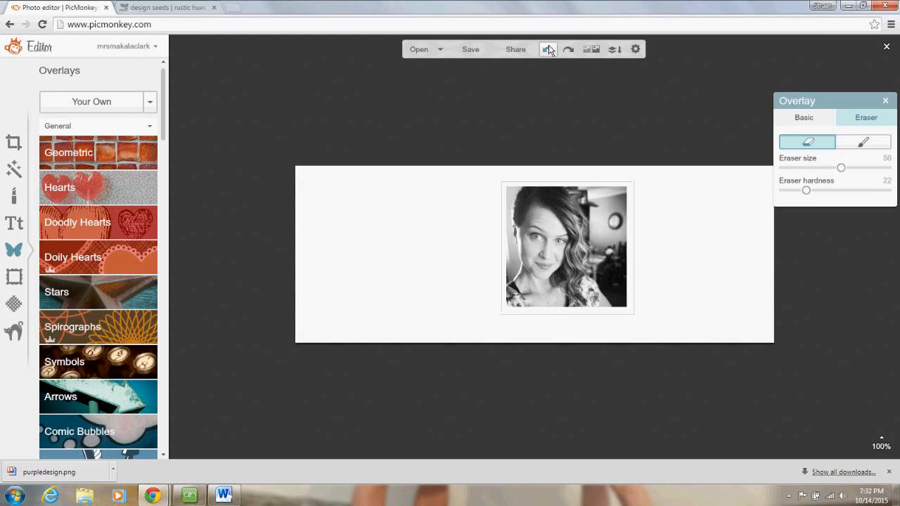
- Move the portrait to the banner's left side and deselect it
left_click(682, 102)
left_click(550, 278)
left_click_drag(550, 278, 354, 281)
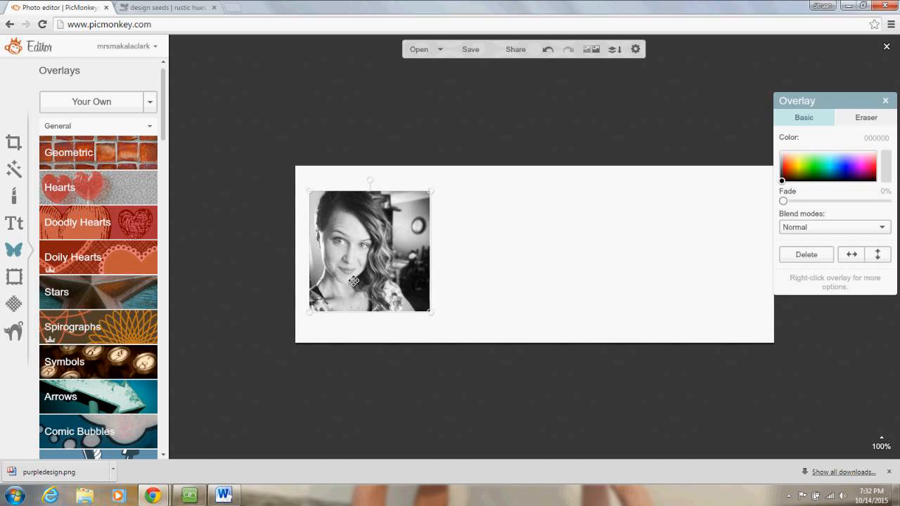
left_click(272, 89)
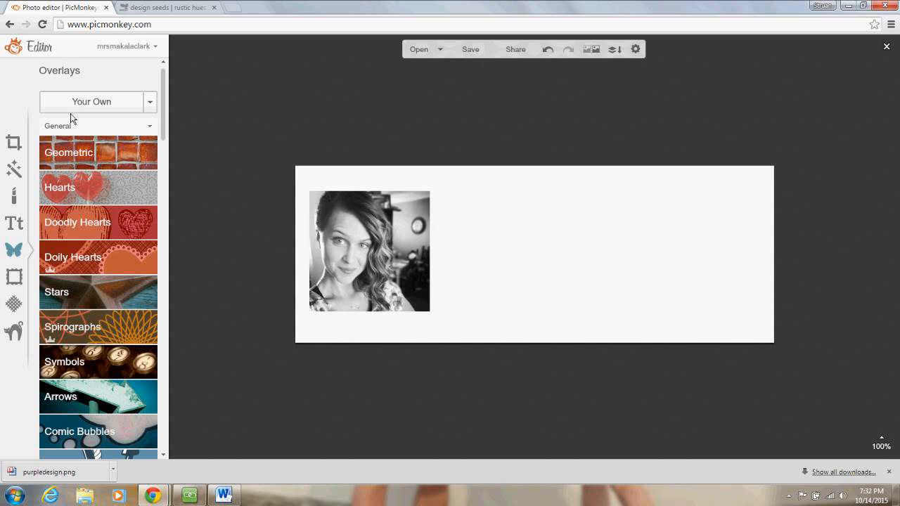
left_click(14, 223)
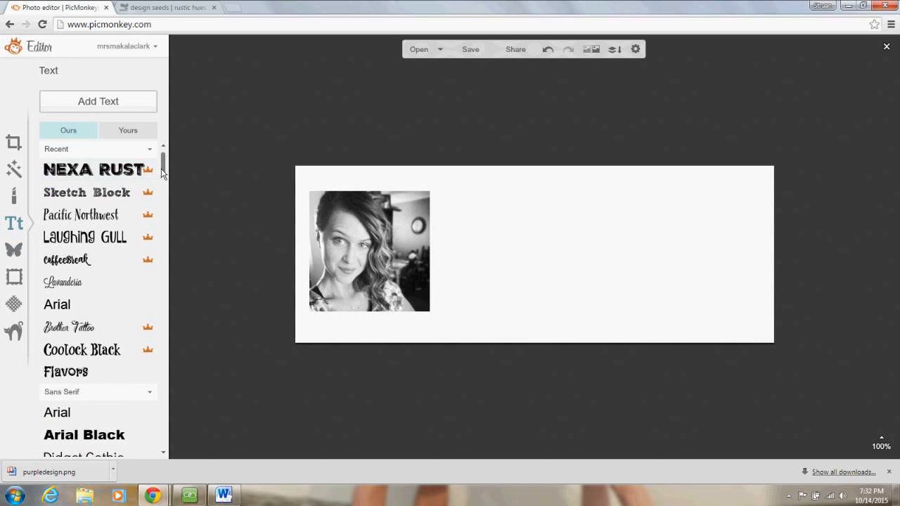
- Add a text box in the user's banner-letter font containing the person's name
scroll(158, 203, "down", 5)
left_click_drag(159, 203, 162, 299)
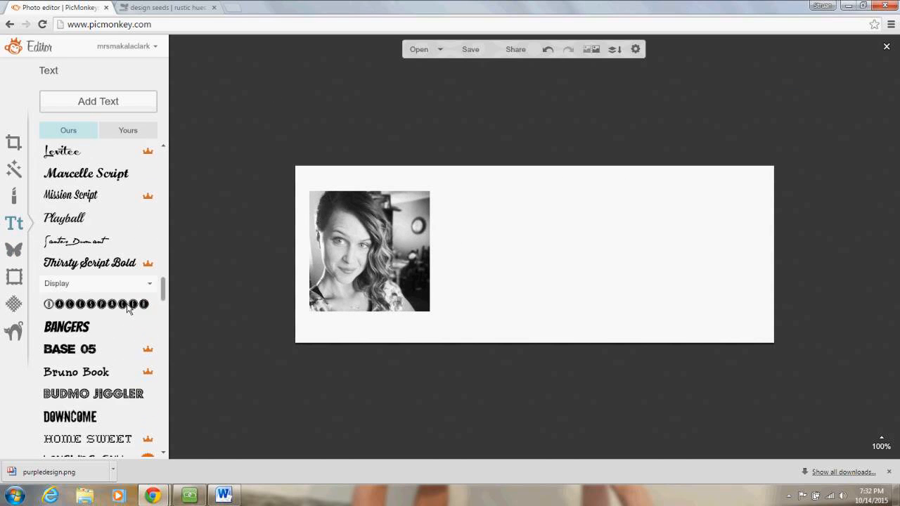
left_click(124, 131)
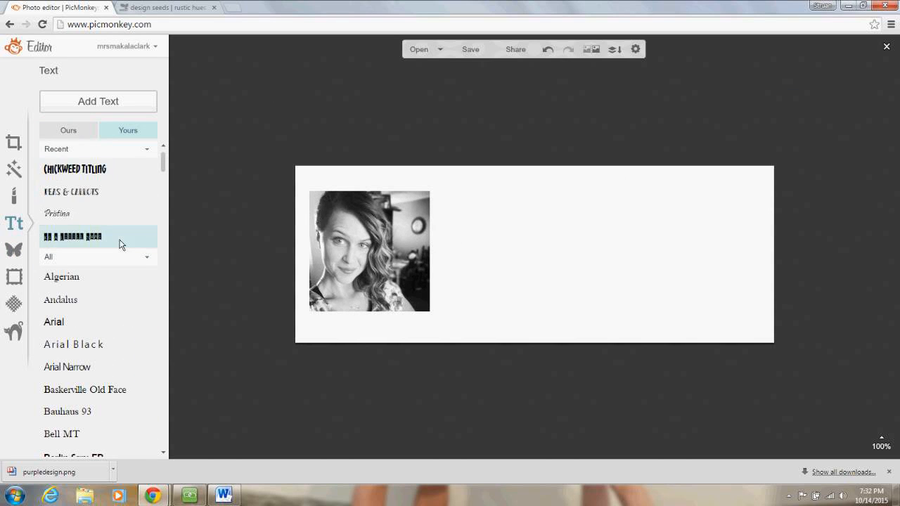
left_click(145, 237)
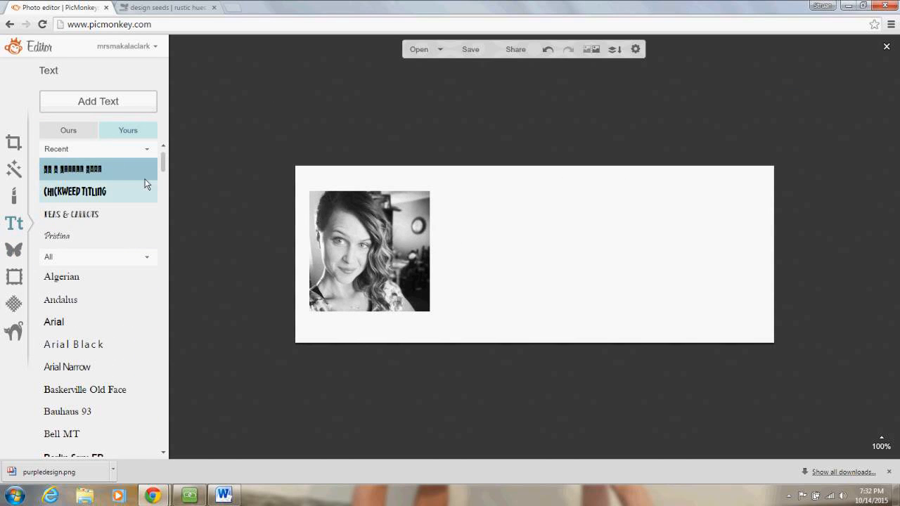
left_click(107, 105)
left_click(559, 250)
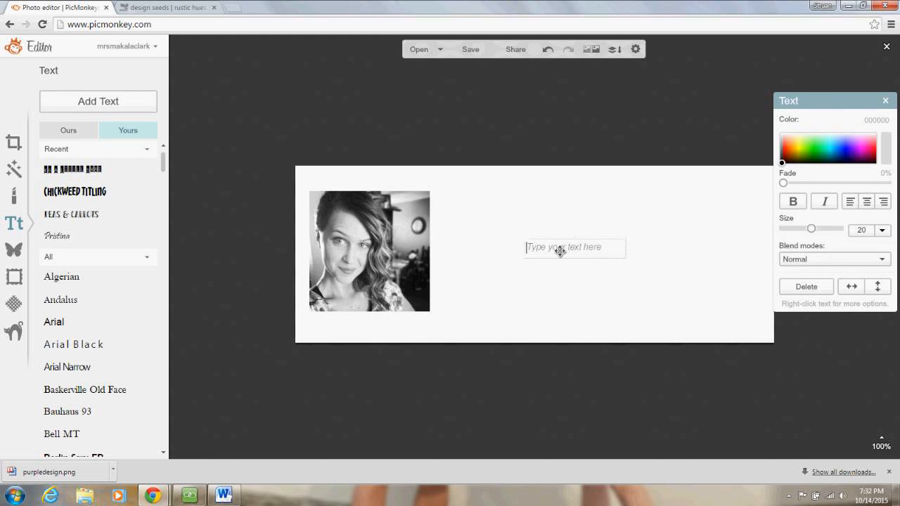
left_click_drag(591, 246, 446, 229)
left_click(640, 283)
- Centre-align the name, enlarge it to size 64, and place it beside the portrait
left_click(867, 202)
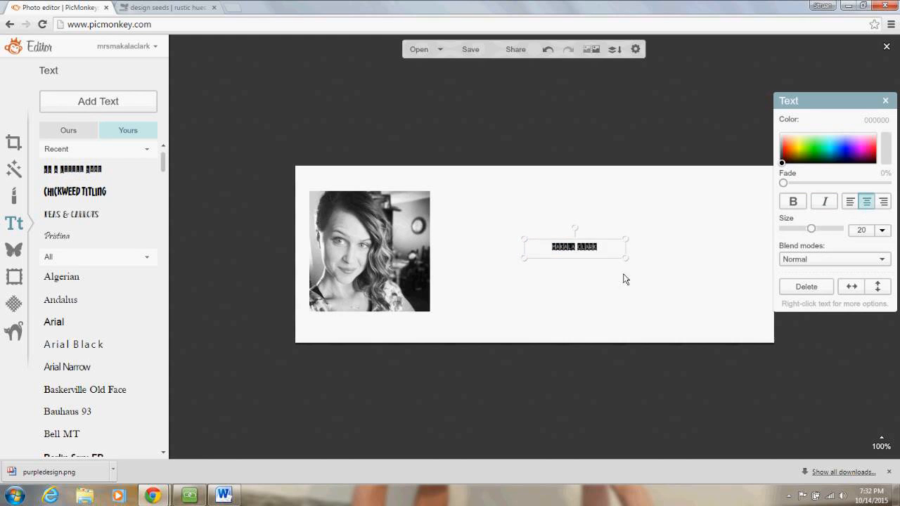
left_click_drag(626, 259, 857, 347)
left_click_drag(701, 263, 610, 254)
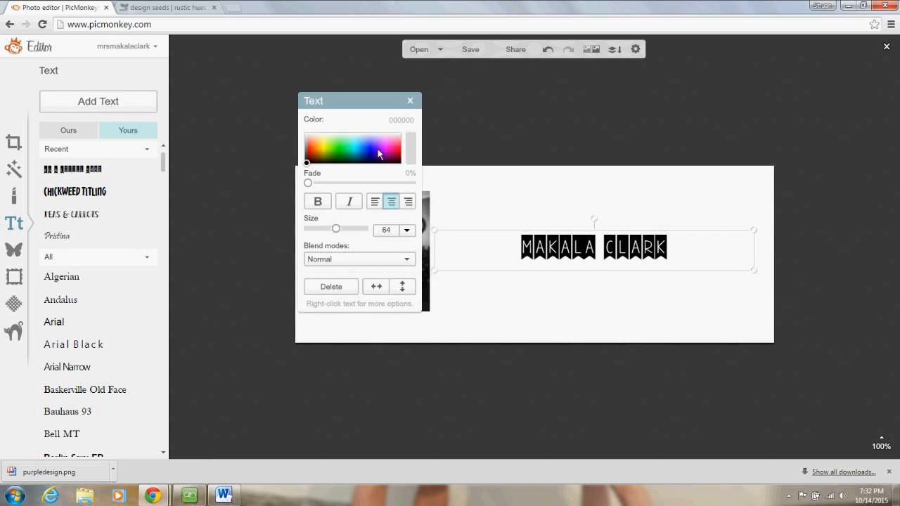
left_click(529, 295)
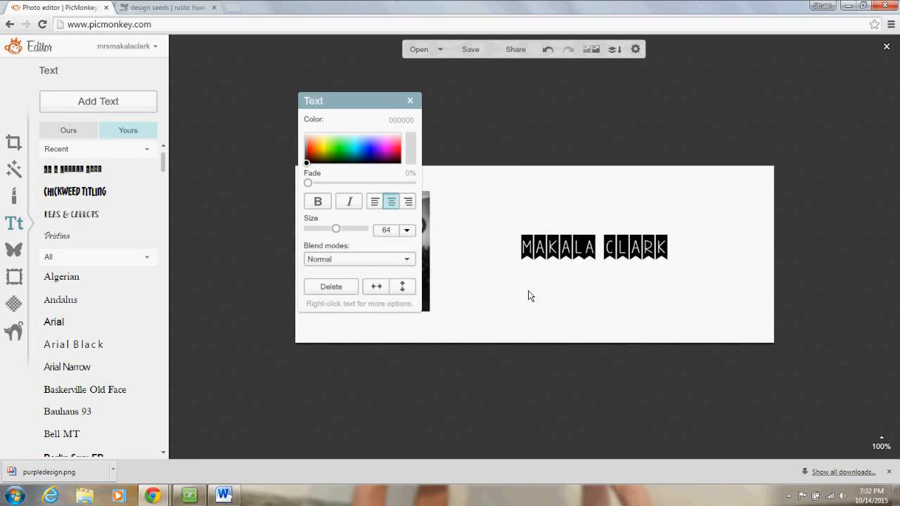
- Open the overlay file picker for your own image, then close it without choosing
left_click(14, 250)
left_click(59, 102)
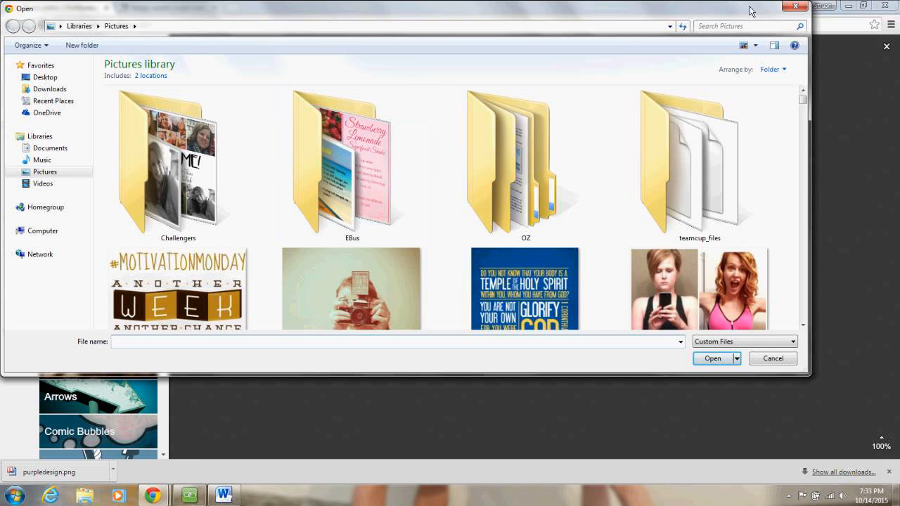
left_click(795, 7)
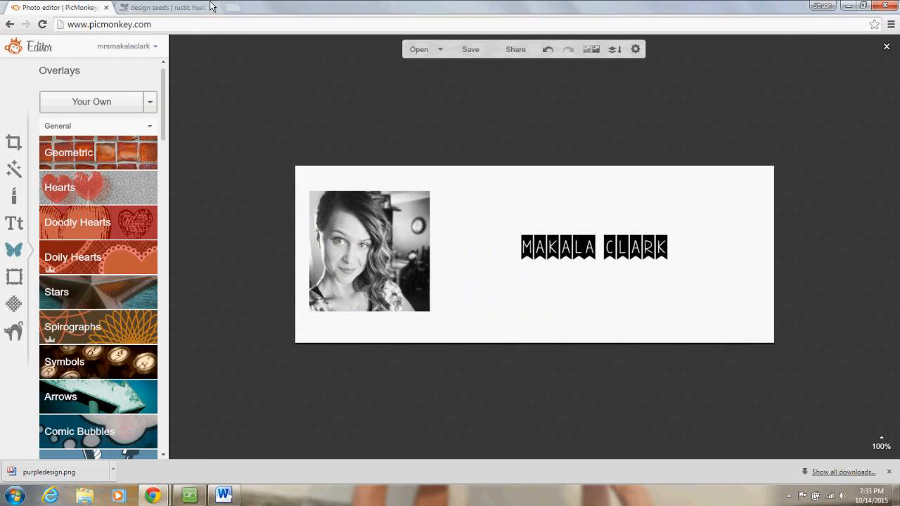
- Return to the Design Seeds home page and scroll down to the 'nature glow' palette
left_click(169, 7)
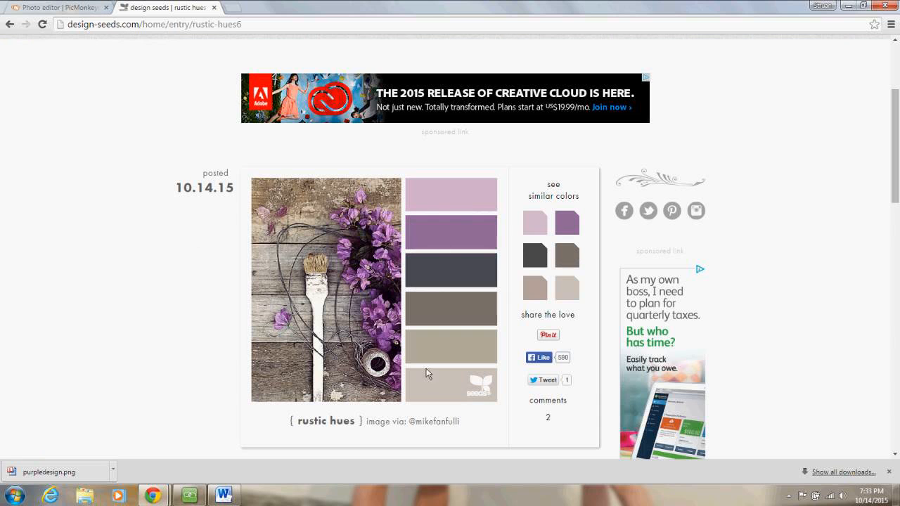
left_click(7, 26)
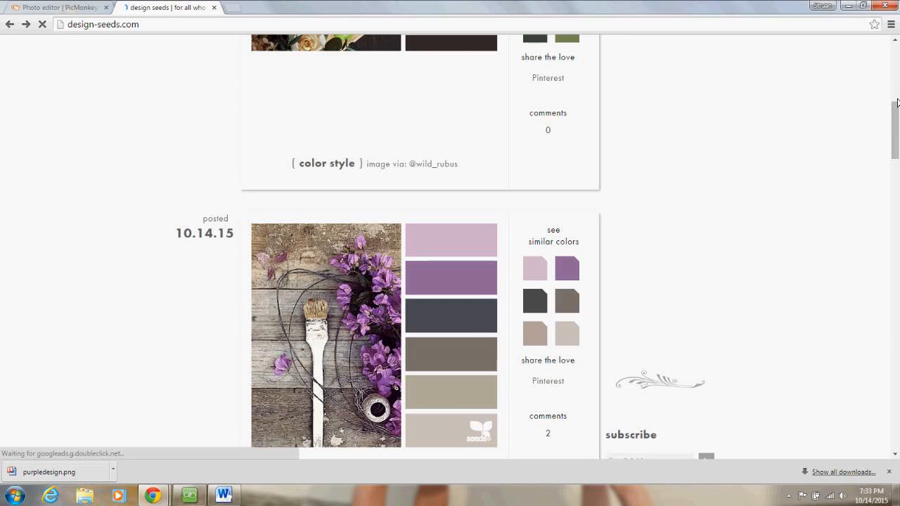
left_click_drag(898, 103, 898, 299)
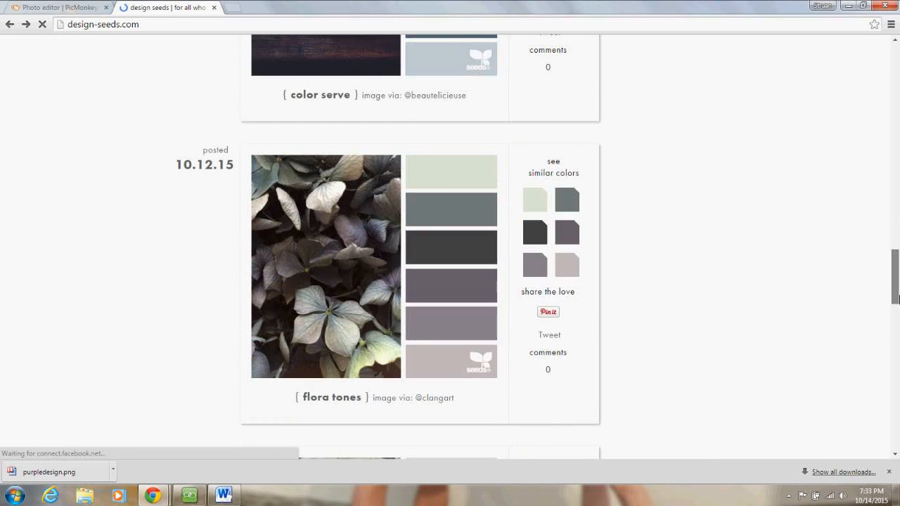
scroll(643, 229, "down", 10)
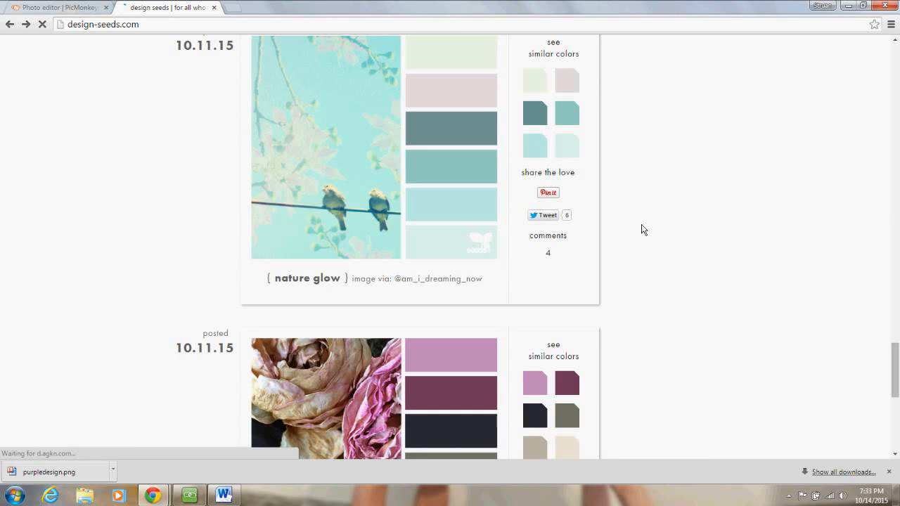
- Add the 'designdusk' palette image from Pictures as an overlay, enlarged and moved onto the banner
left_click(60, 8)
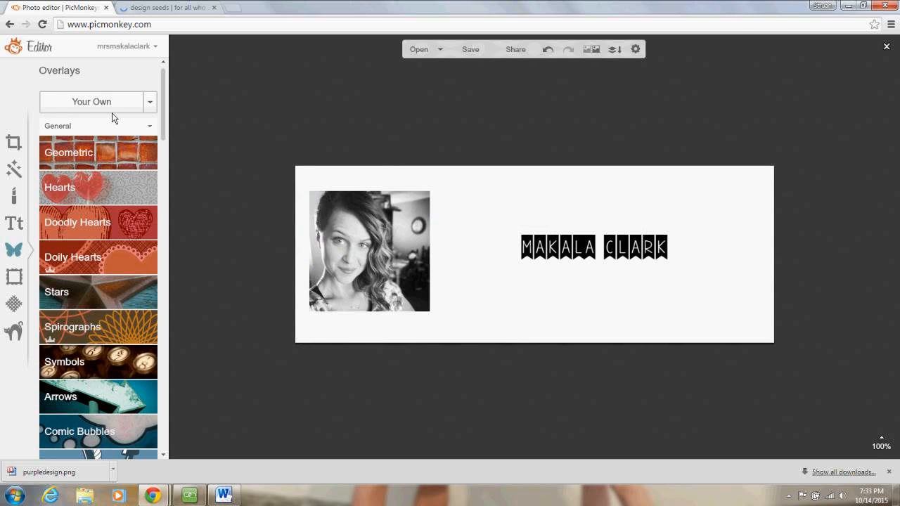
left_click(112, 111)
left_click(723, 26)
type("des")
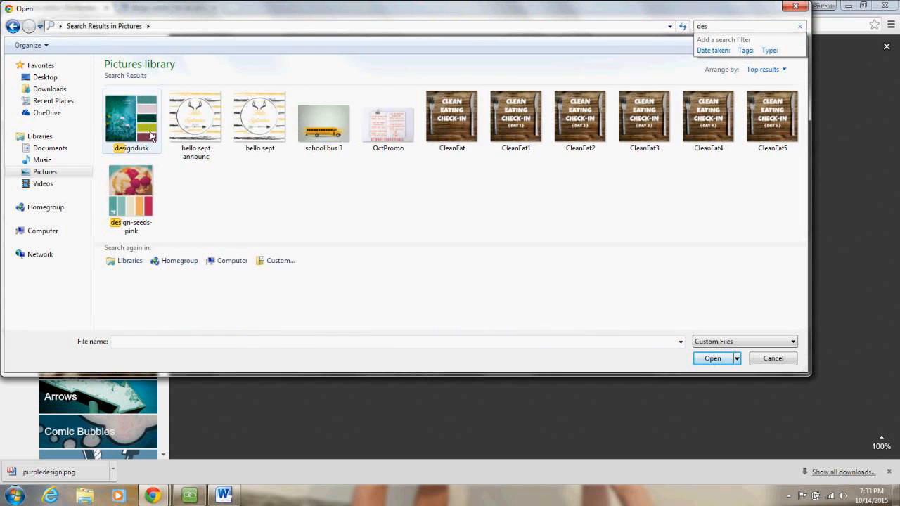
double_click(150, 131)
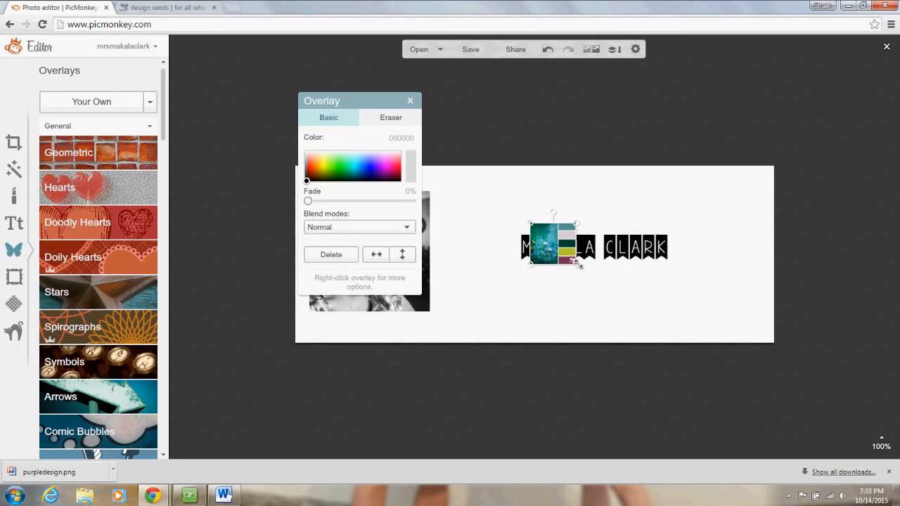
left_click_drag(580, 265, 757, 354)
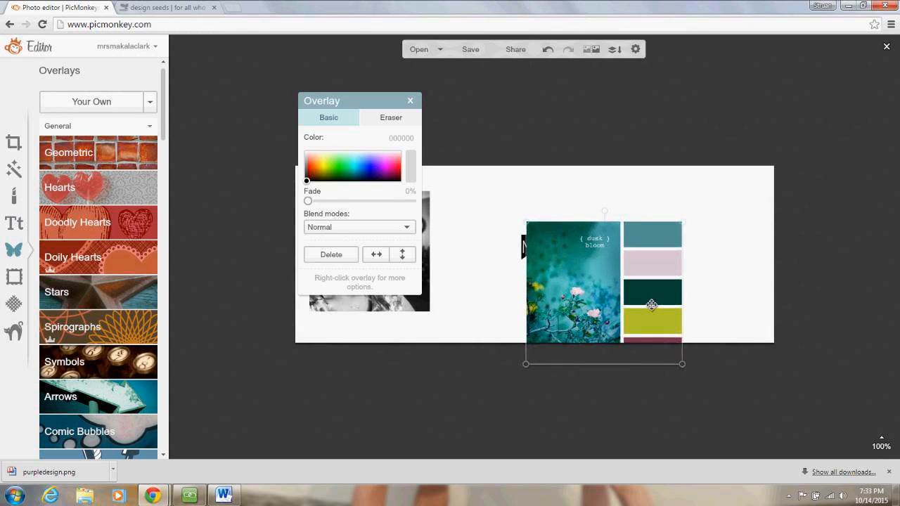
left_click_drag(651, 304, 432, 262)
- Recolour the name text plum (7a3250) by sampling a swatch from the palette
left_click(597, 262)
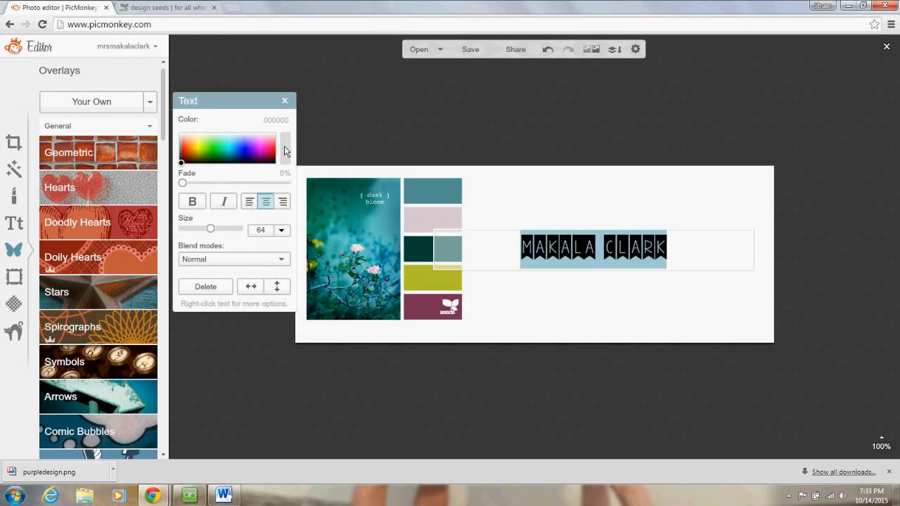
left_click(288, 142)
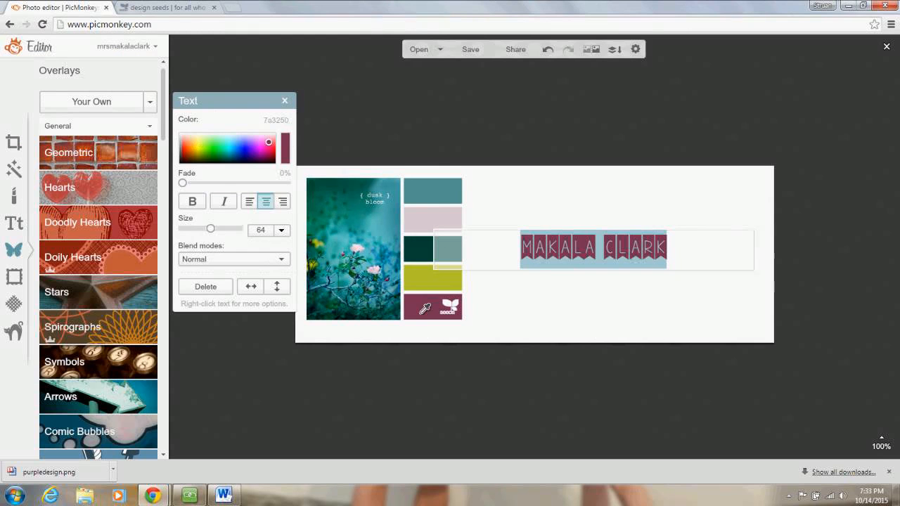
left_click(422, 305)
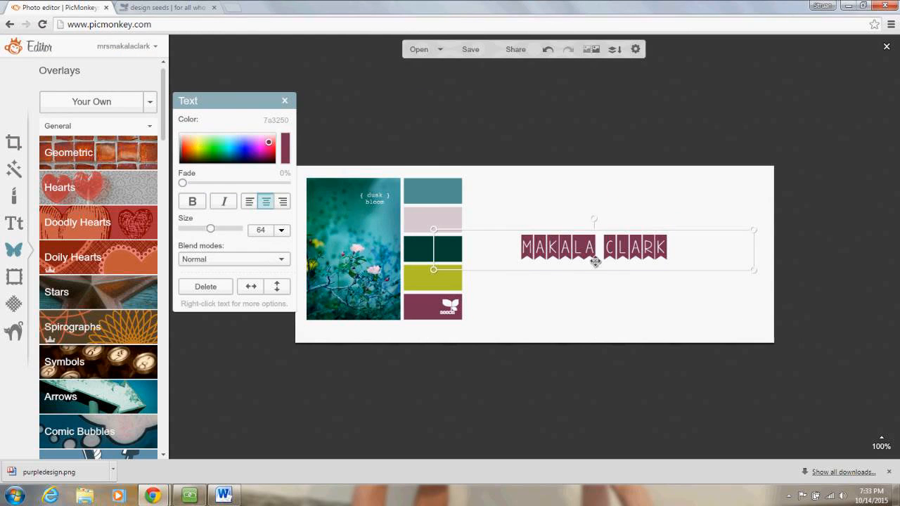
left_click(590, 315)
left_click(605, 245)
- Rotate the palette strip 90° counter-clockwise and set it along the banner's bottom-left edge
left_click(392, 243)
left_click_drag(392, 244, 407, 328)
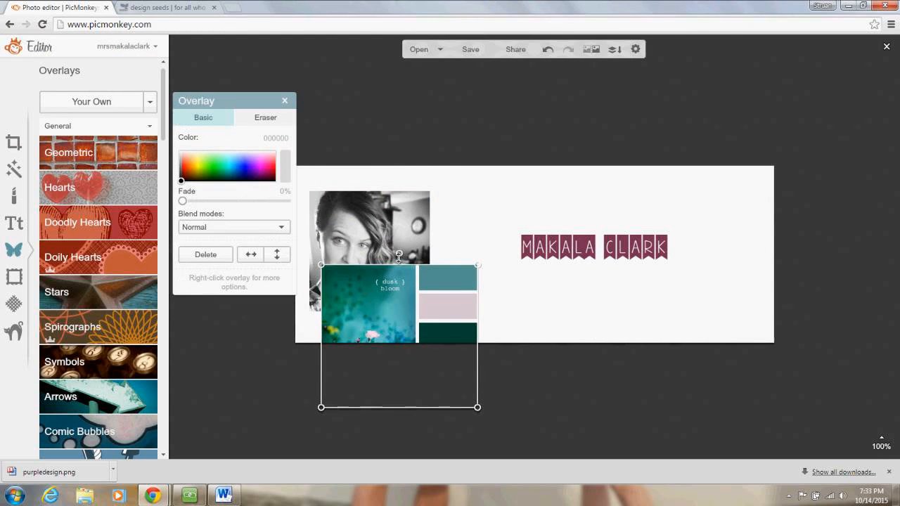
left_click_drag(398, 252, 261, 335)
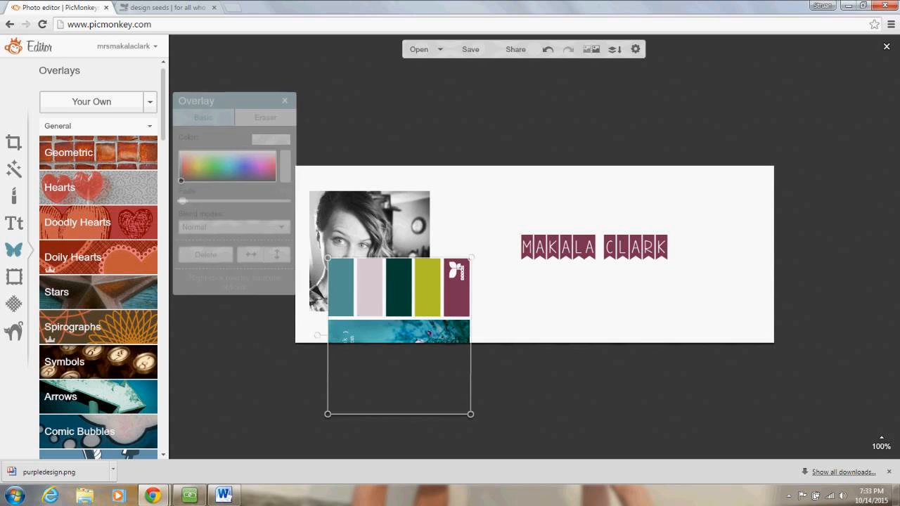
left_click_drag(368, 295, 336, 366)
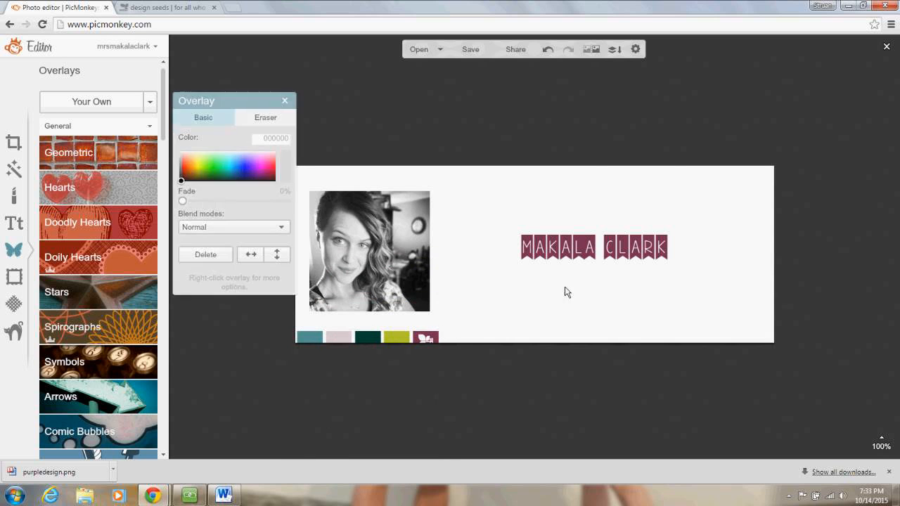
left_click(595, 249)
- Enlarge the name text to size 128, widen it to one line, and place it top right
left_click_drag(595, 249, 513, 181)
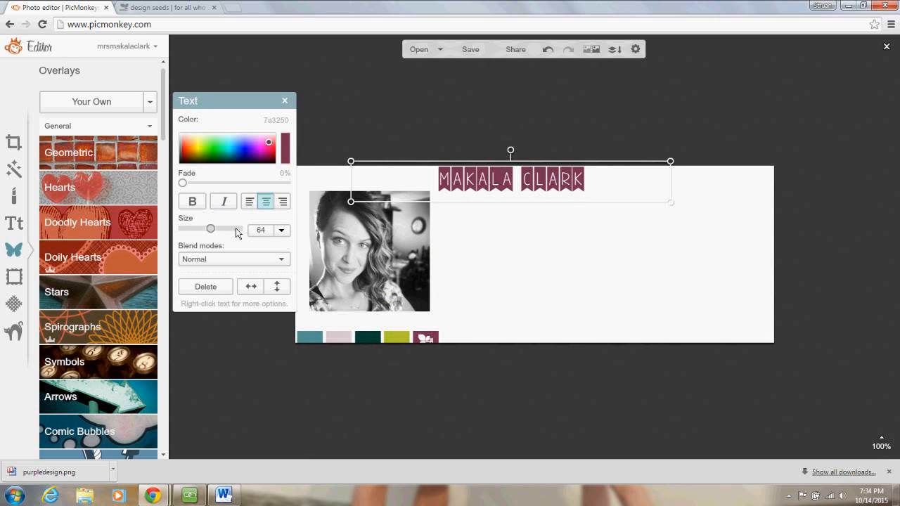
mouse_move(235, 228)
left_mouse_down()
mouse_move(223, 237)
mouse_move(218, 230)
left_mouse_up()
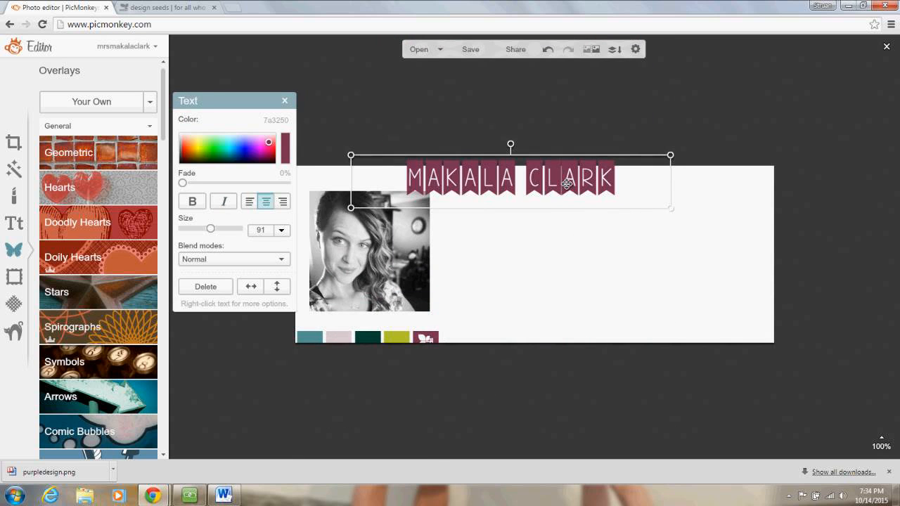
left_click_drag(567, 183, 621, 189)
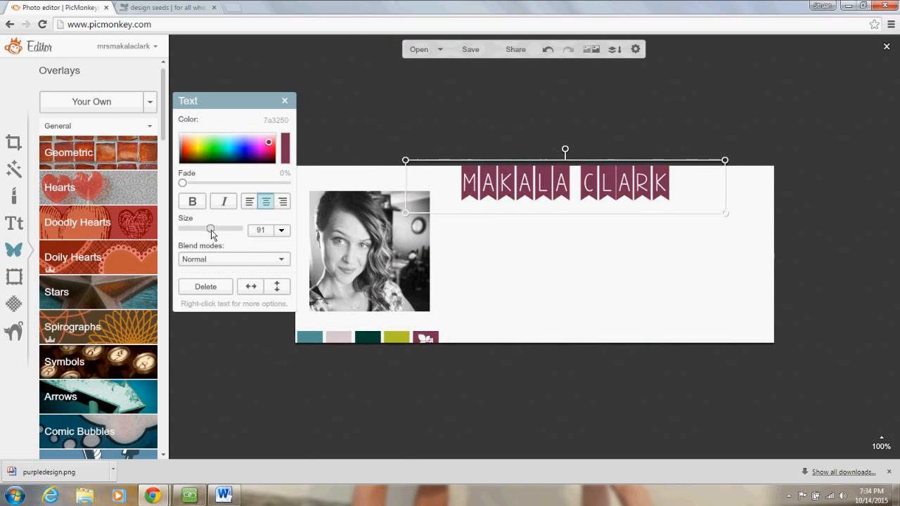
left_click_drag(211, 231, 219, 231)
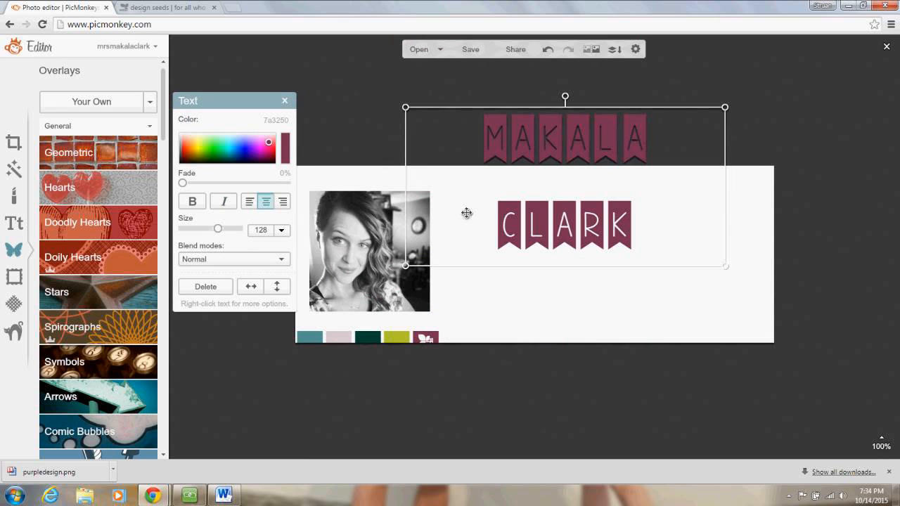
left_click_drag(406, 209, 311, 209)
left_click_drag(511, 192, 592, 198)
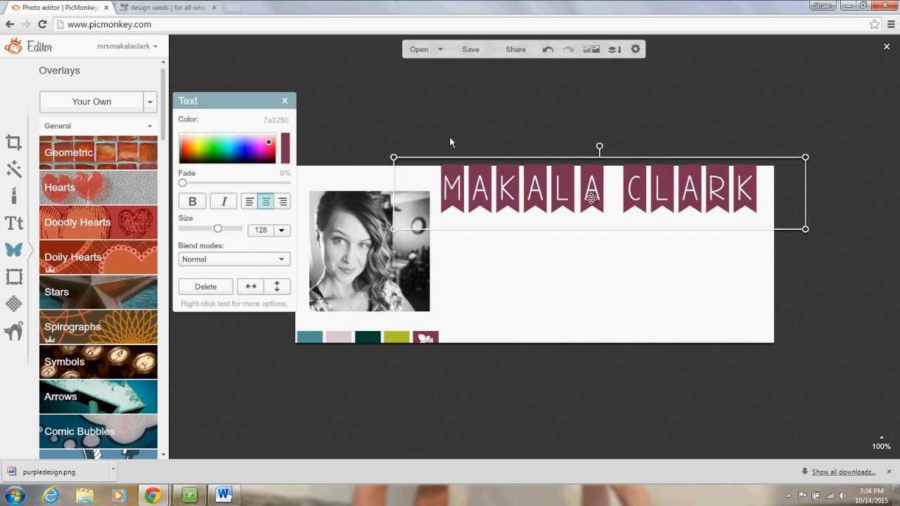
left_click(443, 119)
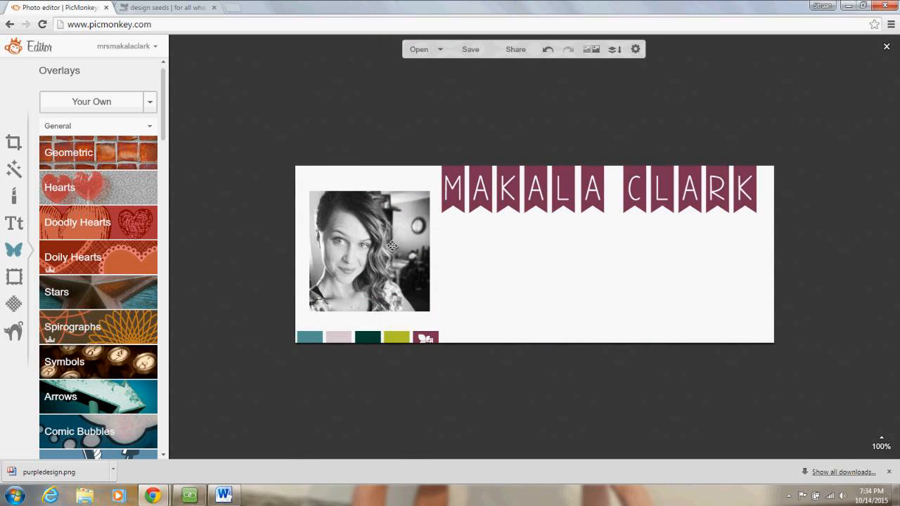
- Add a geometric rectangle overlay and stretch it across the banner's full width
left_click(132, 159)
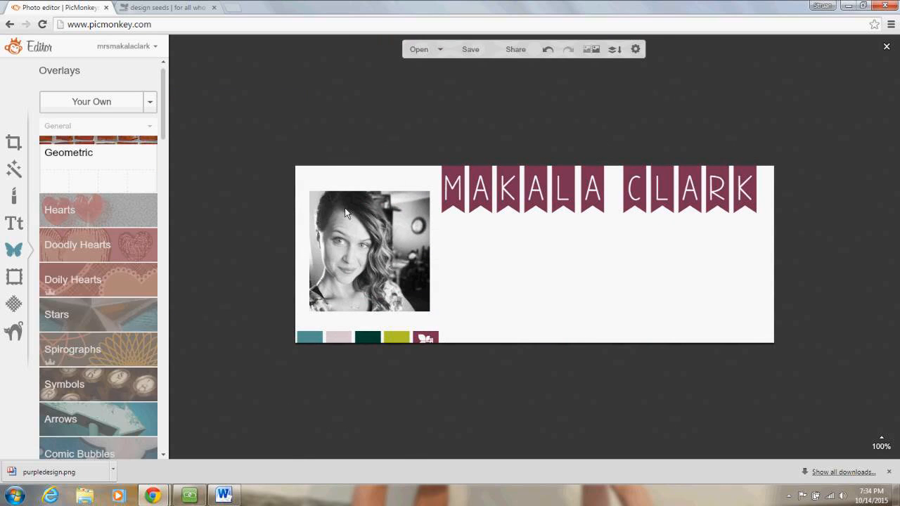
left_click(54, 183)
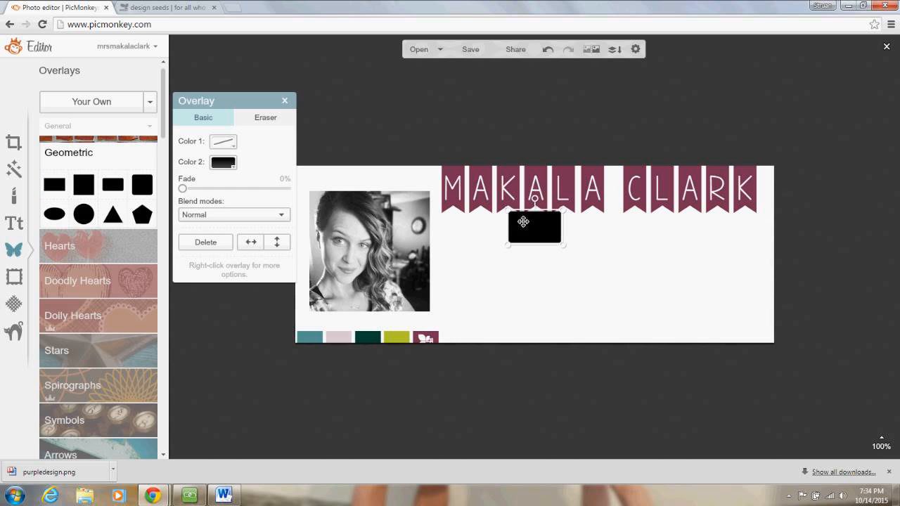
left_click_drag(525, 221, 304, 300)
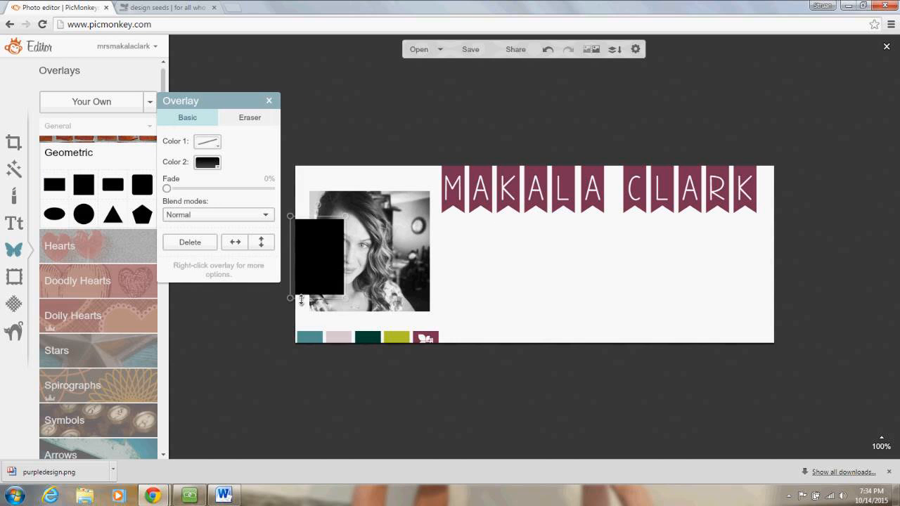
left_click_drag(340, 260, 777, 256)
left_click_drag(289, 257, 279, 261)
- Send the rectangle behind the portrait and fill it with the dark teal swatch colour
right_click(389, 242)
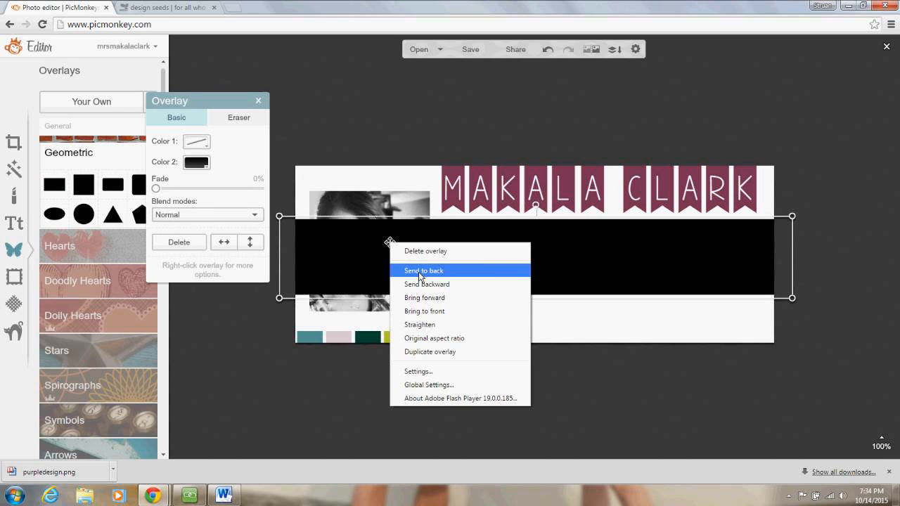
left_click(422, 270)
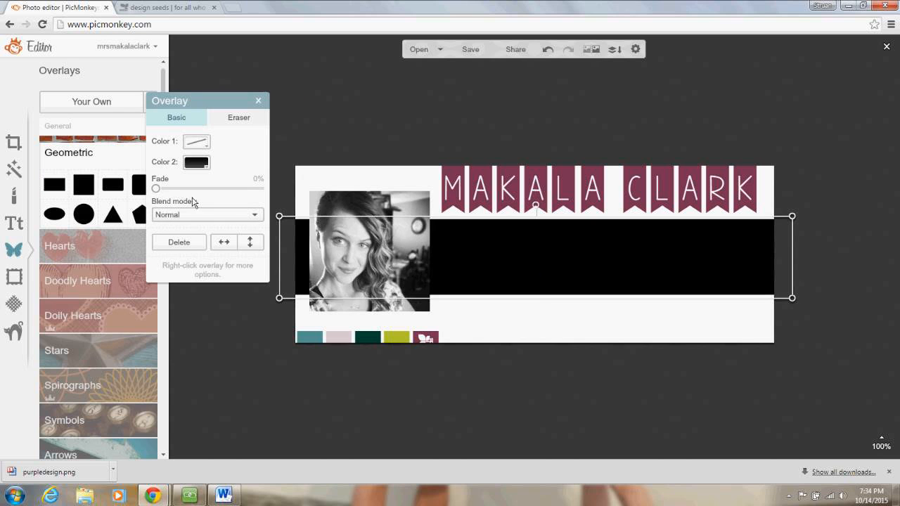
left_click(197, 163)
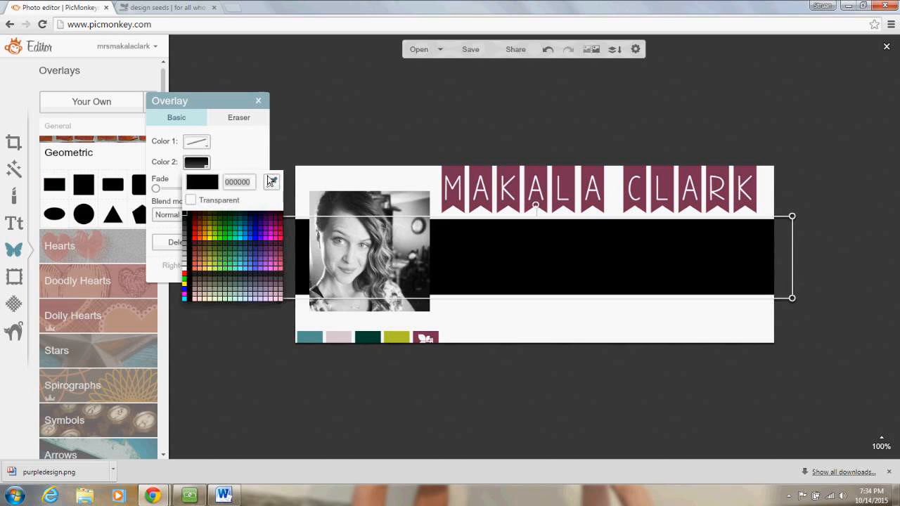
left_click(271, 182)
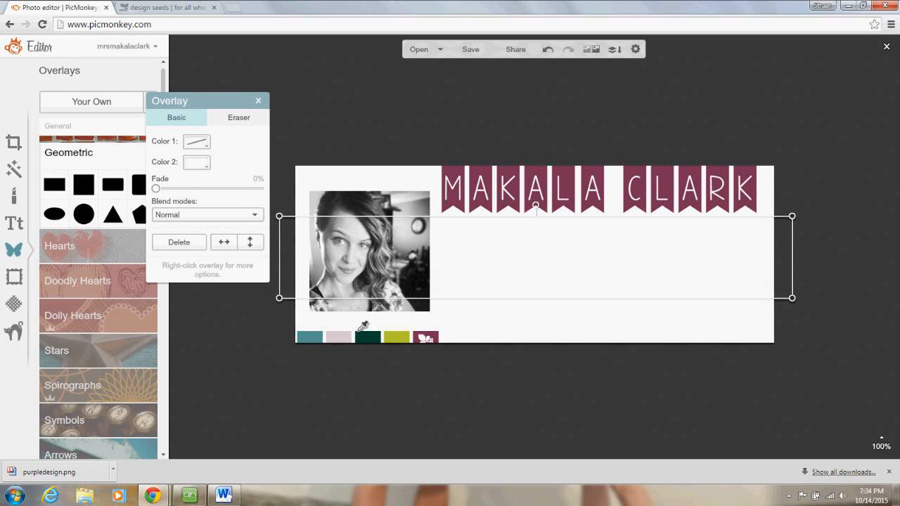
left_click(366, 339)
left_click(505, 425)
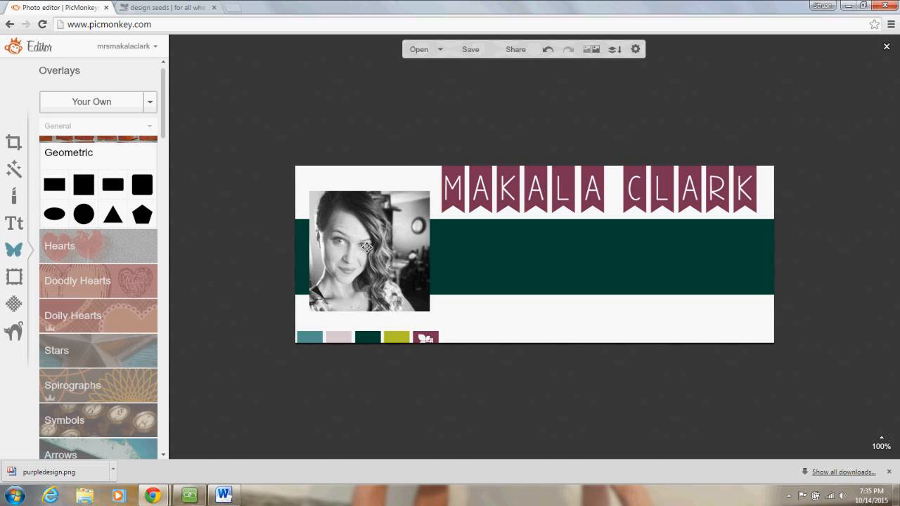
- Go to PicMonkey in a new browser tab and open a portrait photo for the collage
left_click(234, 9)
type("picmonkey.com")
key("Return")
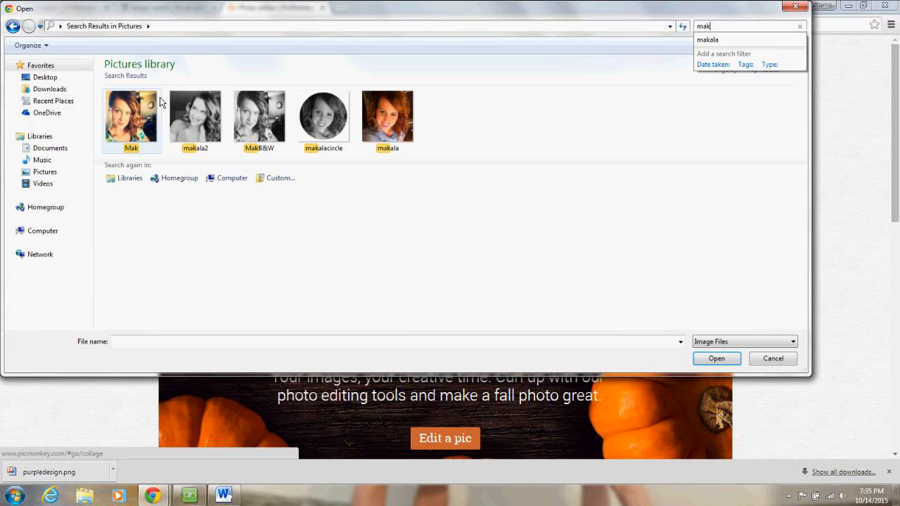
double_click(160, 102)
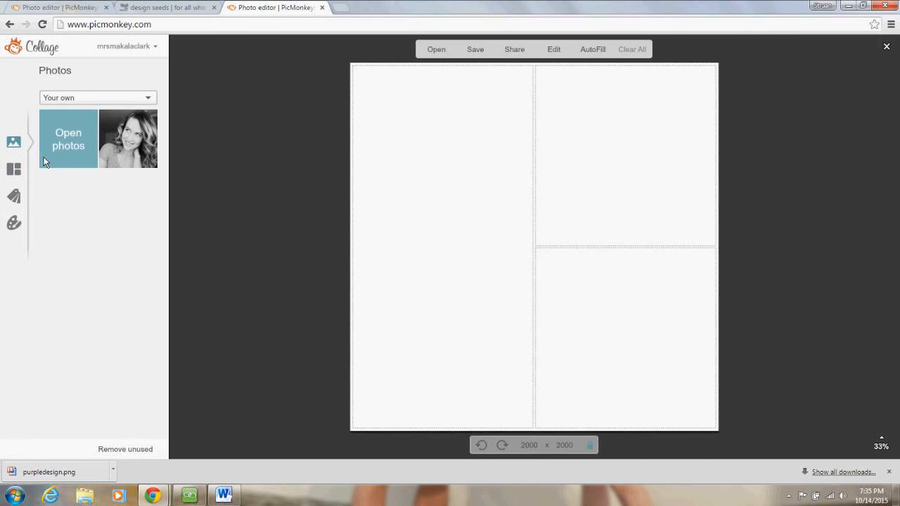
- Add the orange-haired colour portrait and the black-and-white portrait from the computer
left_click(44, 149)
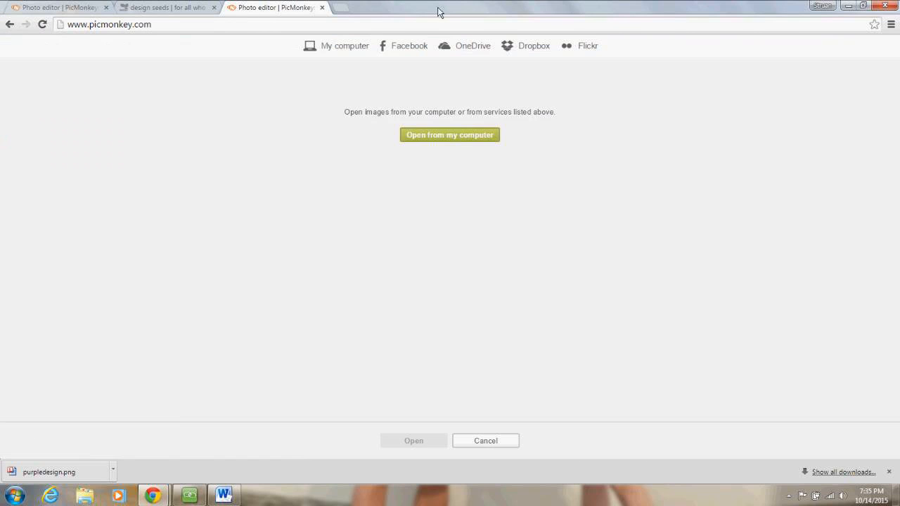
left_click(459, 133)
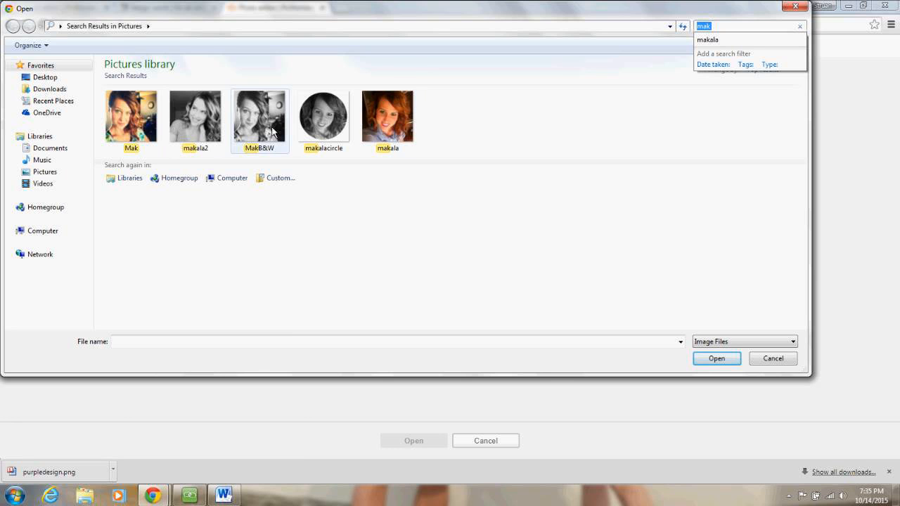
double_click(380, 113)
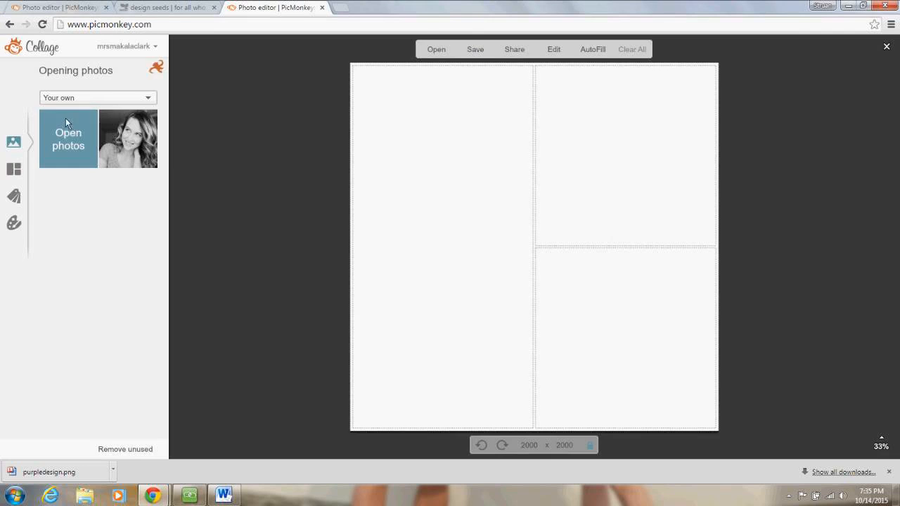
left_click(66, 131)
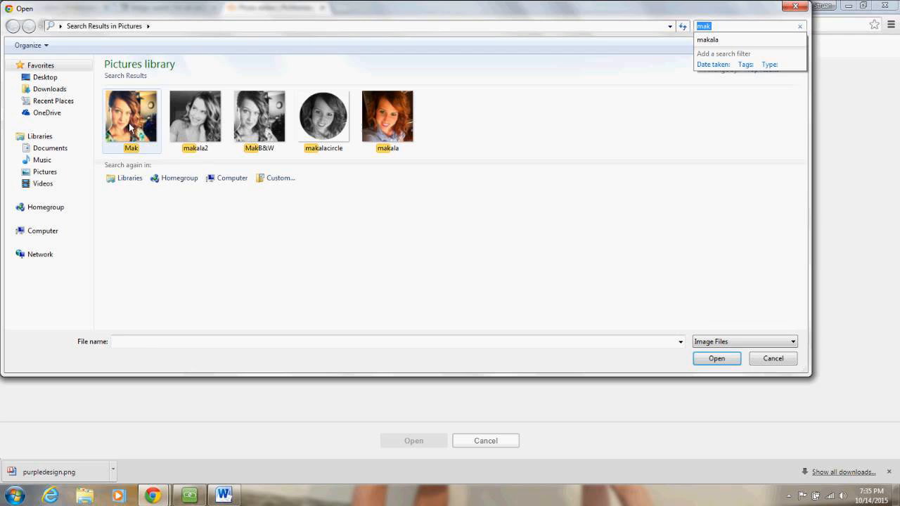
left_click(236, 125)
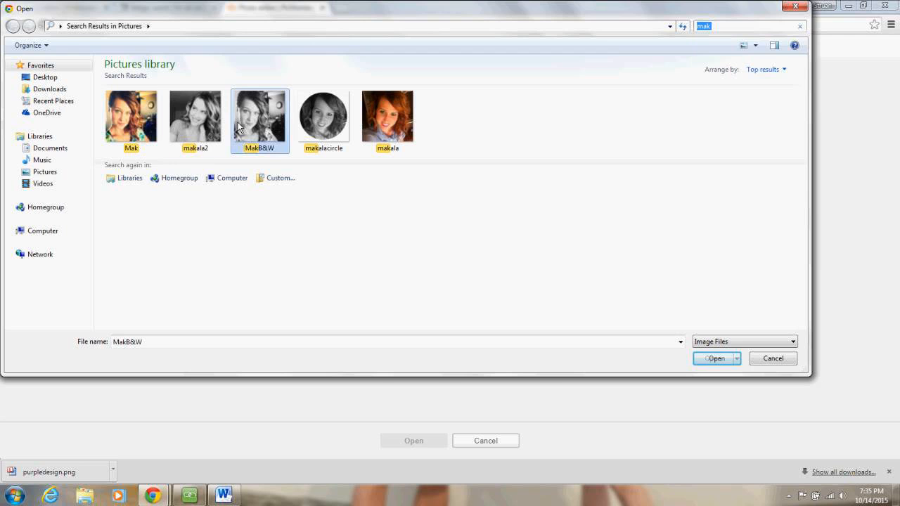
double_click(238, 126)
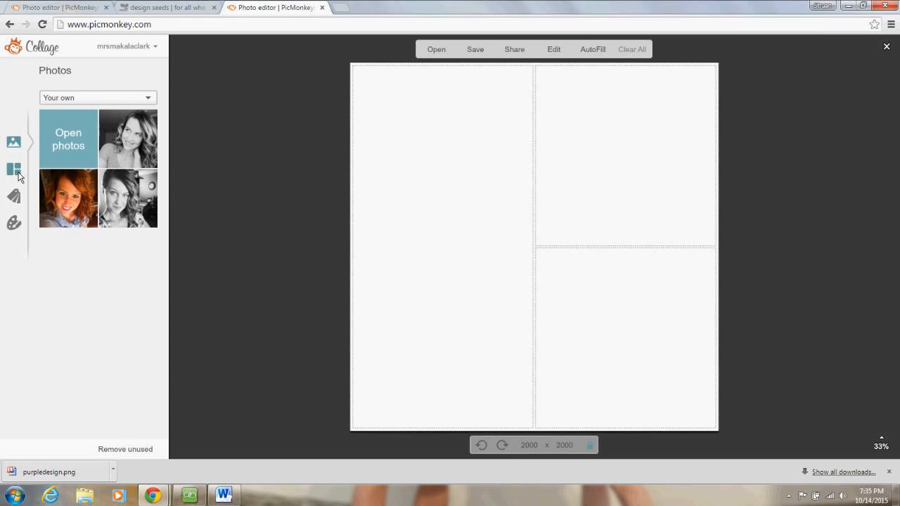
left_click(19, 175)
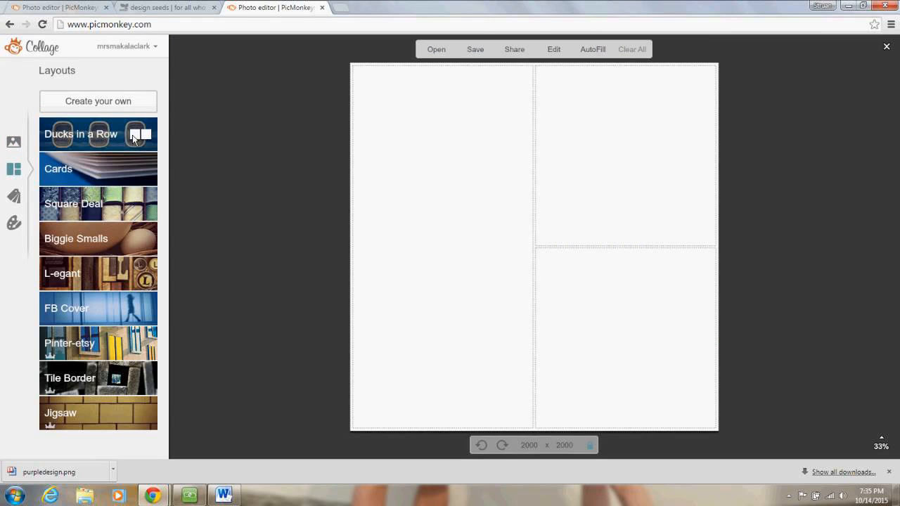
- Switch to a three-panel Ducks in a Row layout and fill each panel with a portrait
left_click(109, 138)
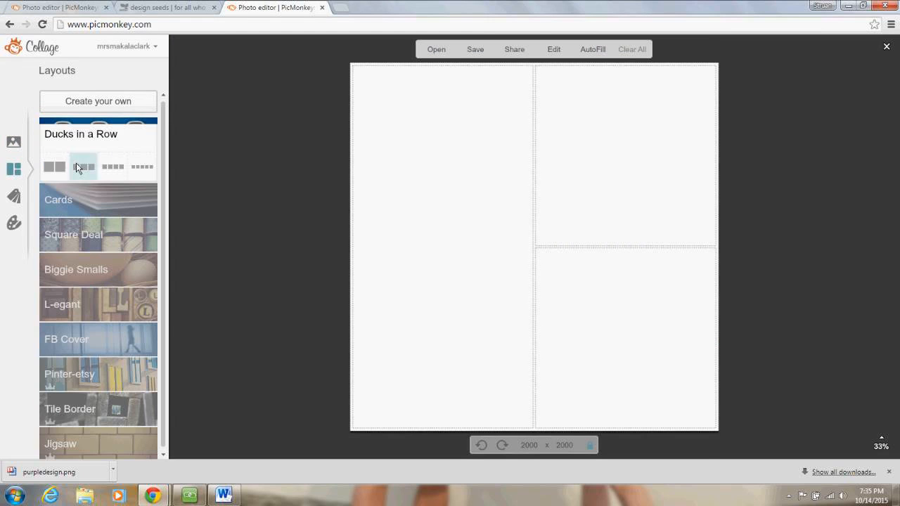
left_click(78, 167)
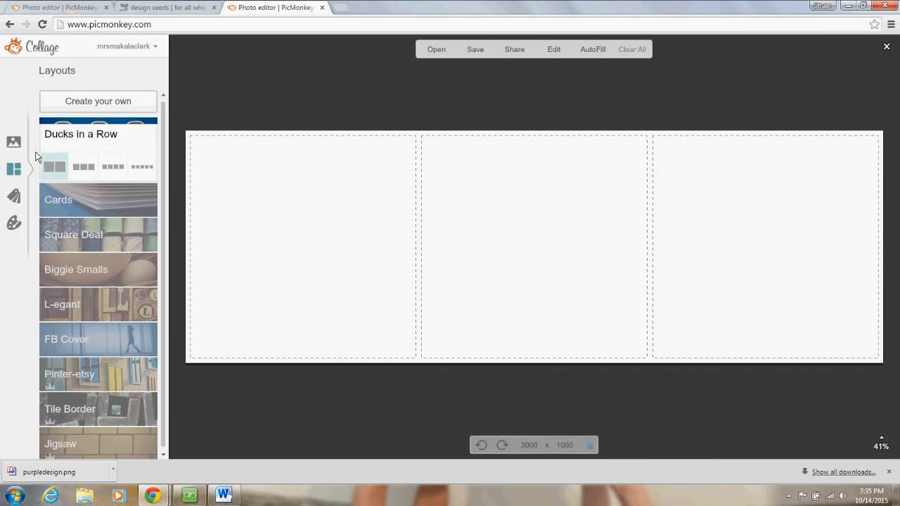
left_click(14, 142)
left_click_drag(129, 129, 317, 251)
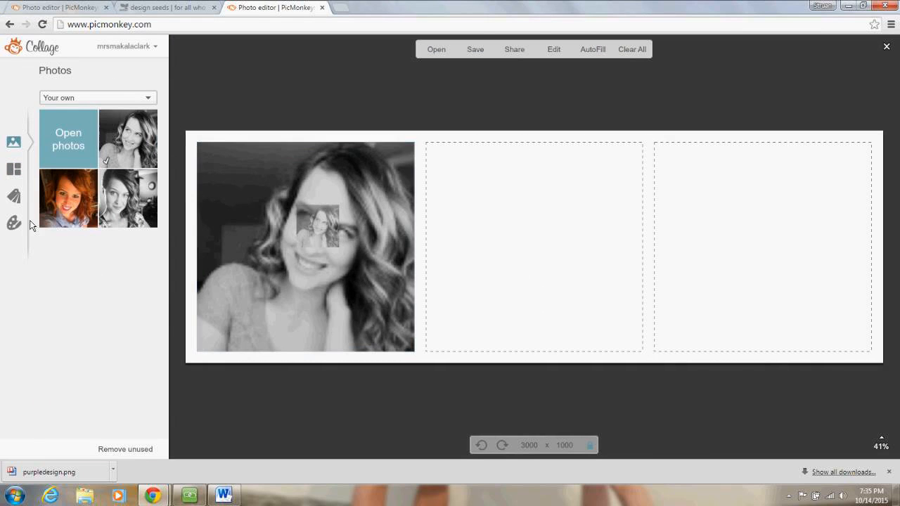
left_click_drag(69, 199, 574, 265)
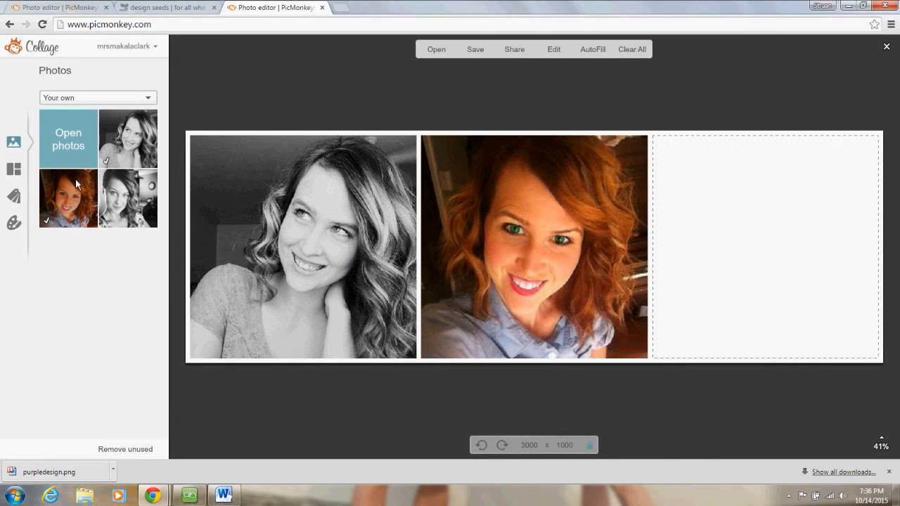
left_click_drag(128, 198, 723, 232)
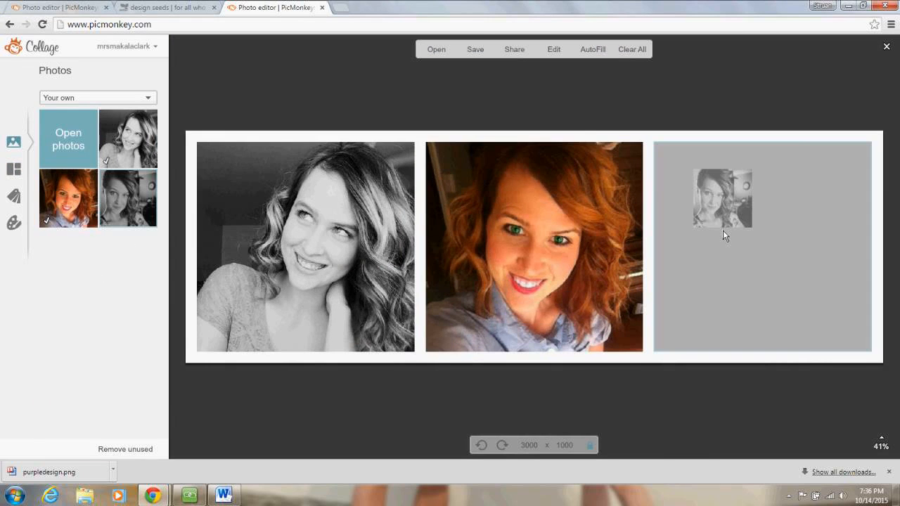
left_click_drag(723, 230, 722, 233)
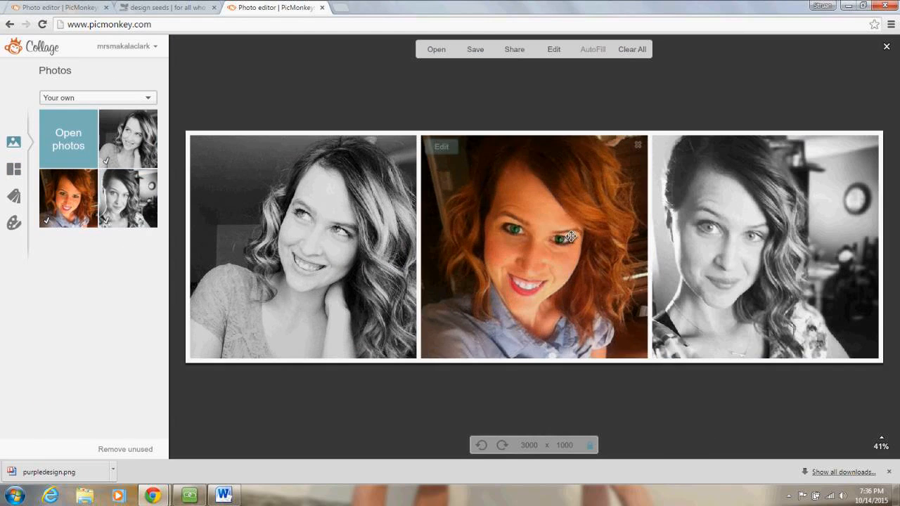
- Apply the Black and White effect to the middle collage photo
left_click(441, 146)
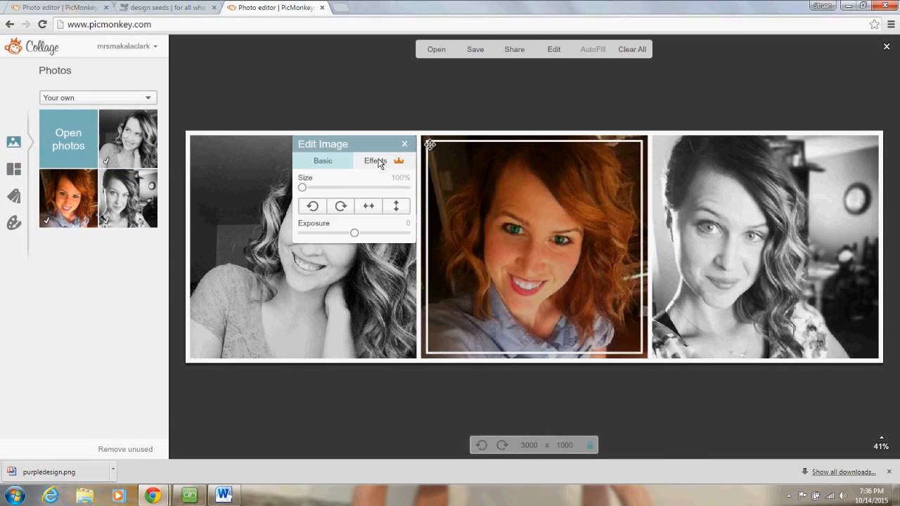
left_click(379, 162)
left_click(341, 305)
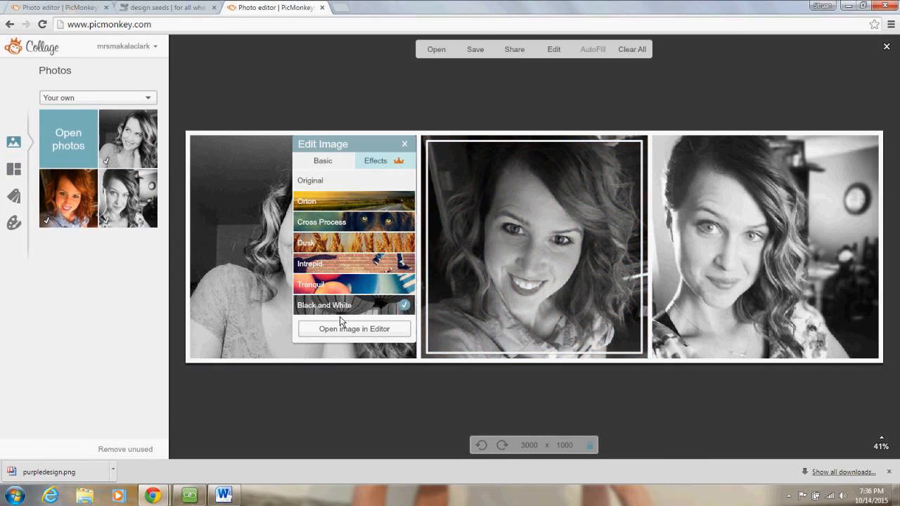
left_click(361, 379)
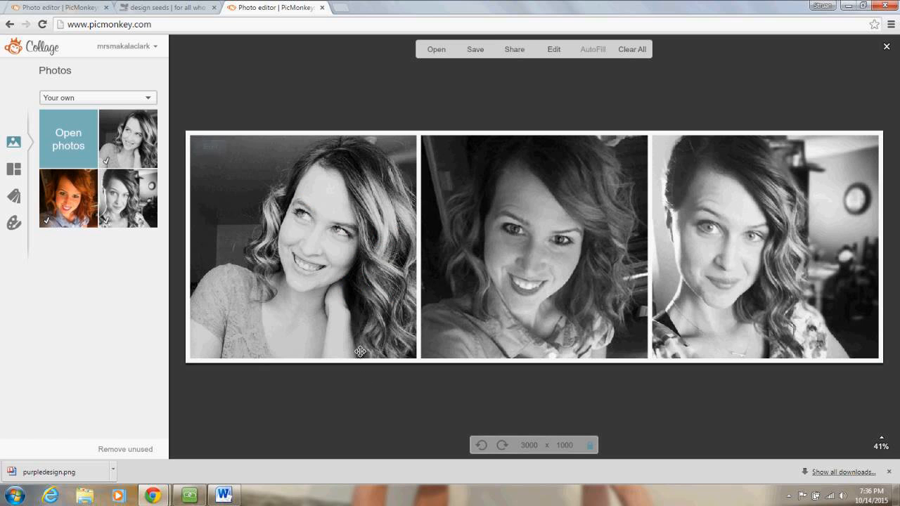
left_click(475, 49)
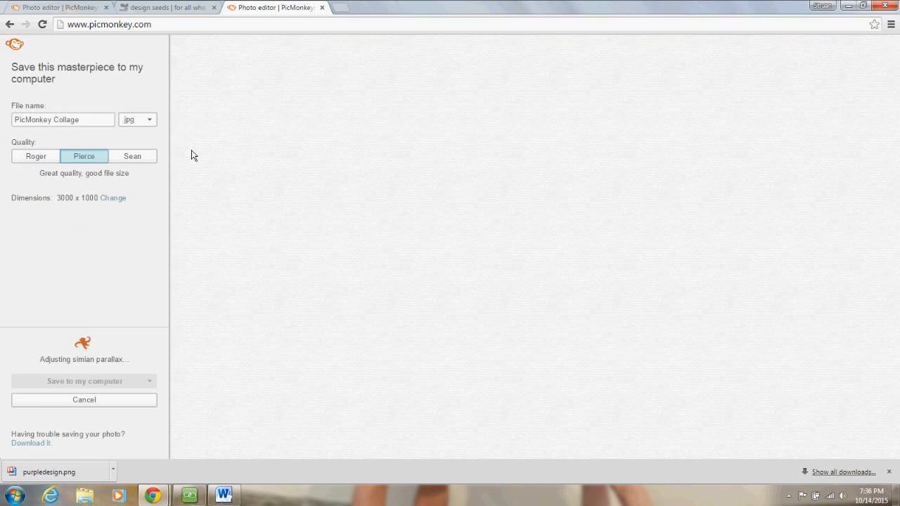
- Replace the default collage name with a new file name and save it as a JPG to Pictures
left_click_drag(81, 120, 2, 121)
type("MakalaCollage")
left_click(118, 381)
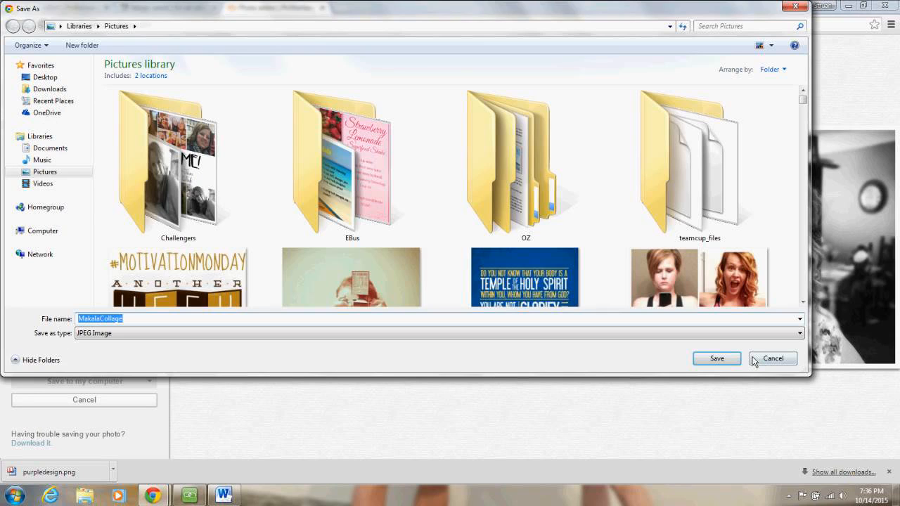
left_click(754, 359)
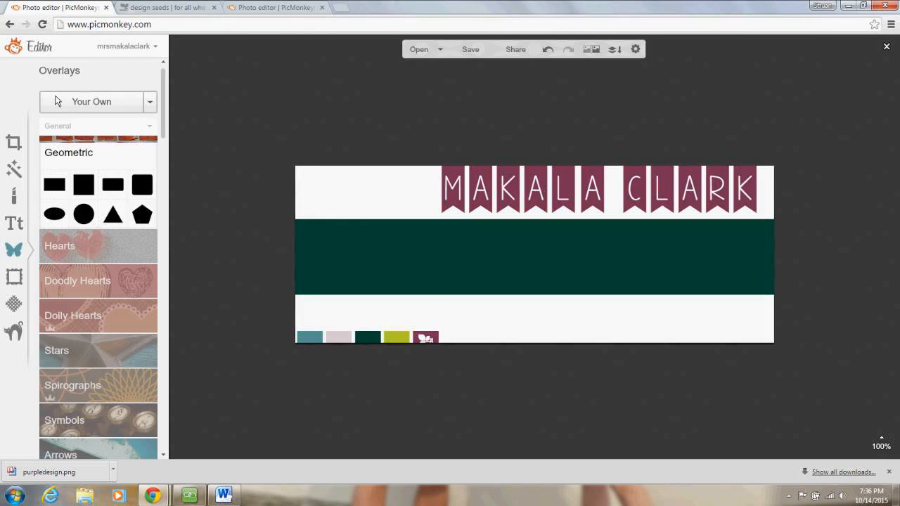
- Add the saved collage from the Pictures library as your own overlay on the banner
left_click(58, 101)
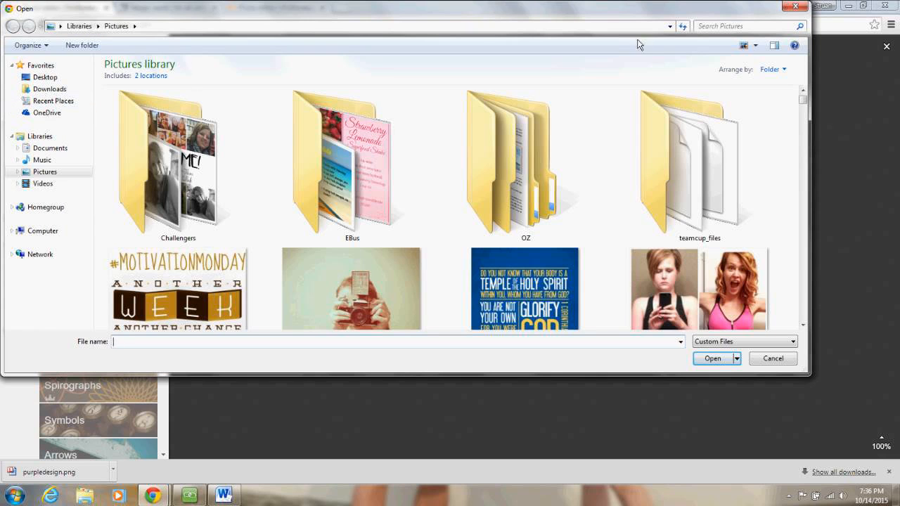
left_click(700, 27)
type("Mak")
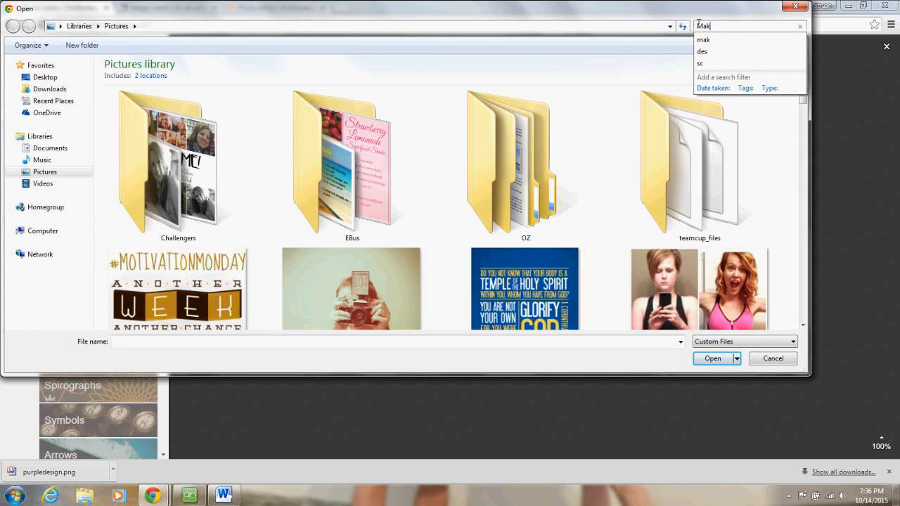
type("alaC")
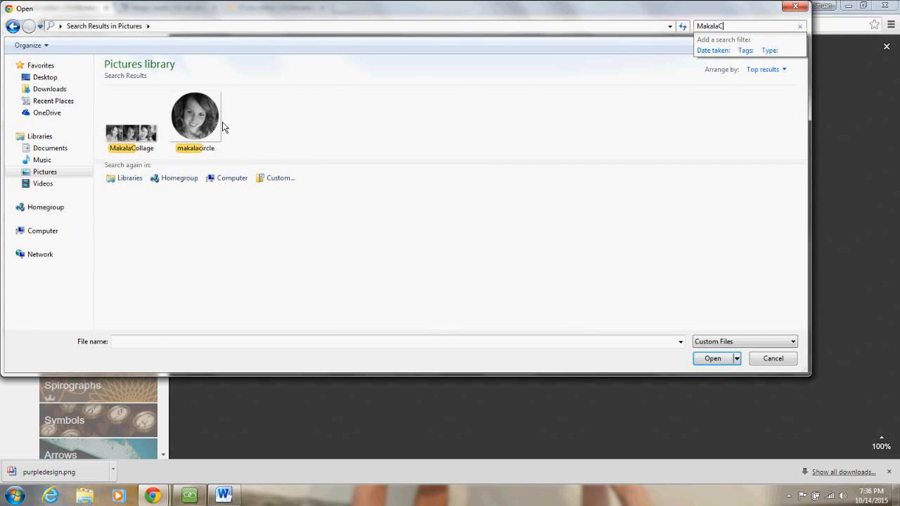
left_click(132, 135)
double_click(132, 135)
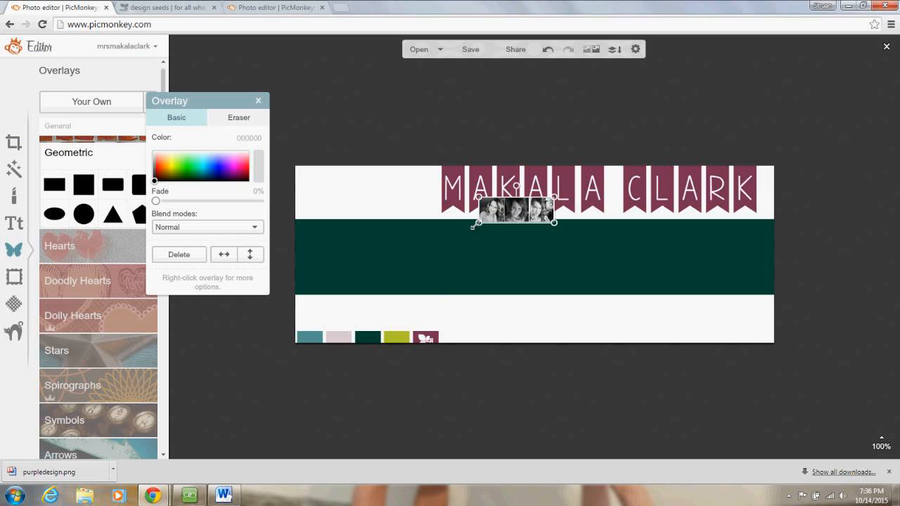
- Enlarge the collage and shift it left so one portrait sits beside the dark band
left_click_drag(478, 227, 334, 317)
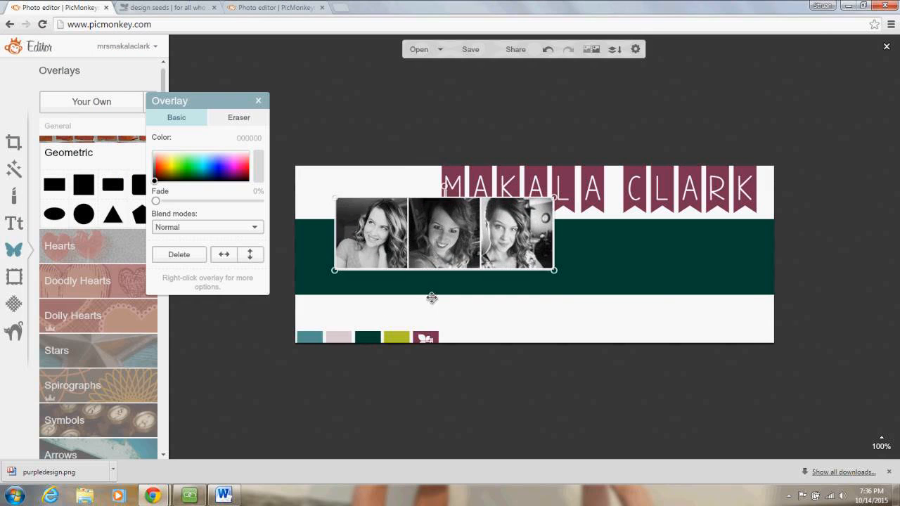
left_click_drag(556, 272, 664, 310)
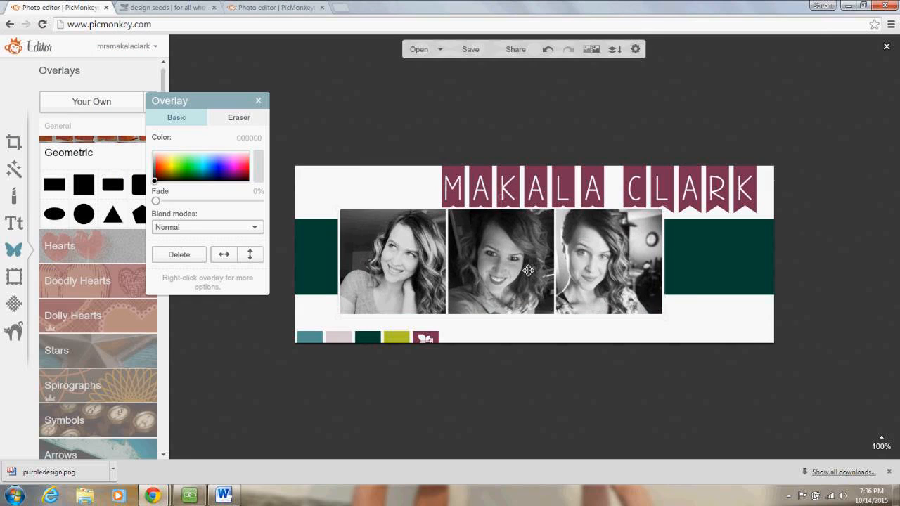
left_click_drag(525, 259, 544, 275)
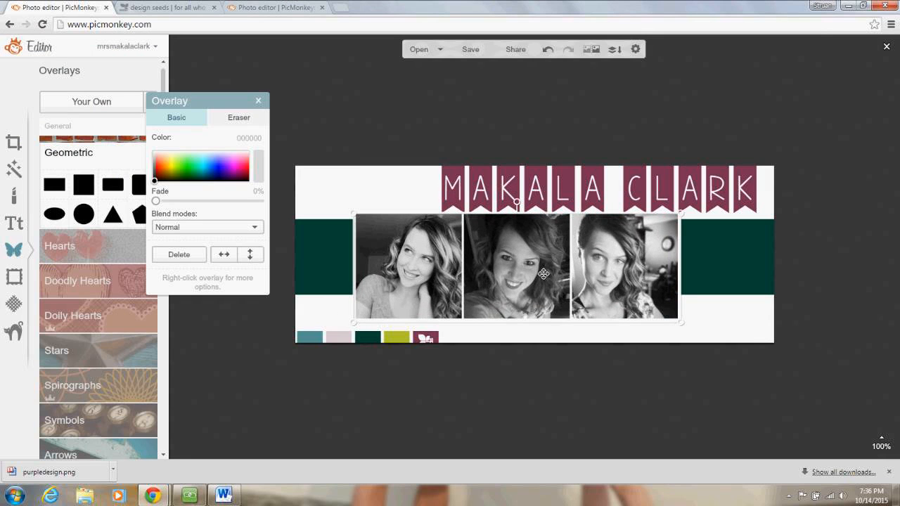
left_click_drag(544, 274, 270, 265)
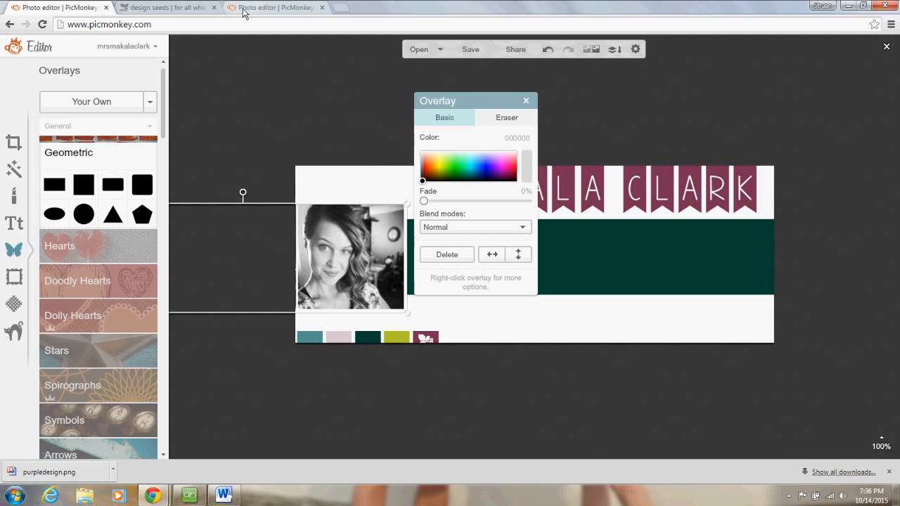
- In the other tab, find the DiamondTemp template by searching 'dia' and open it
left_click(244, 10)
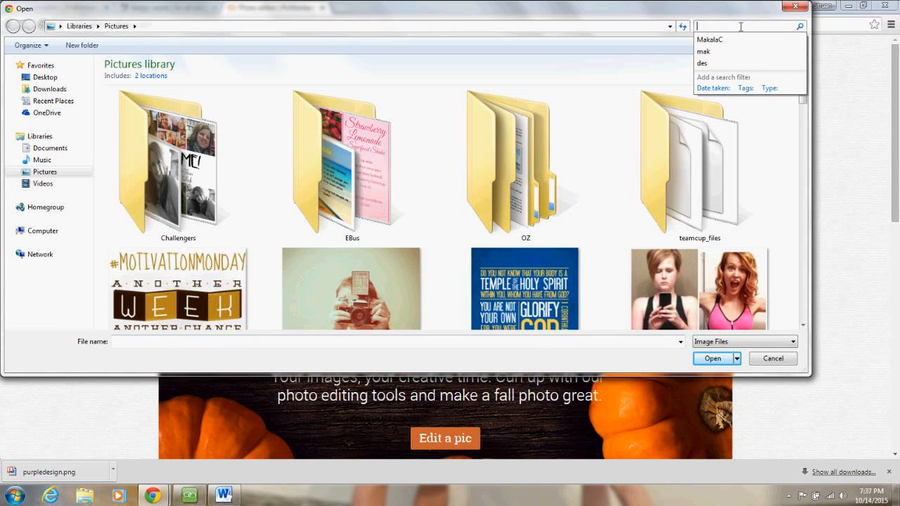
type("dia")
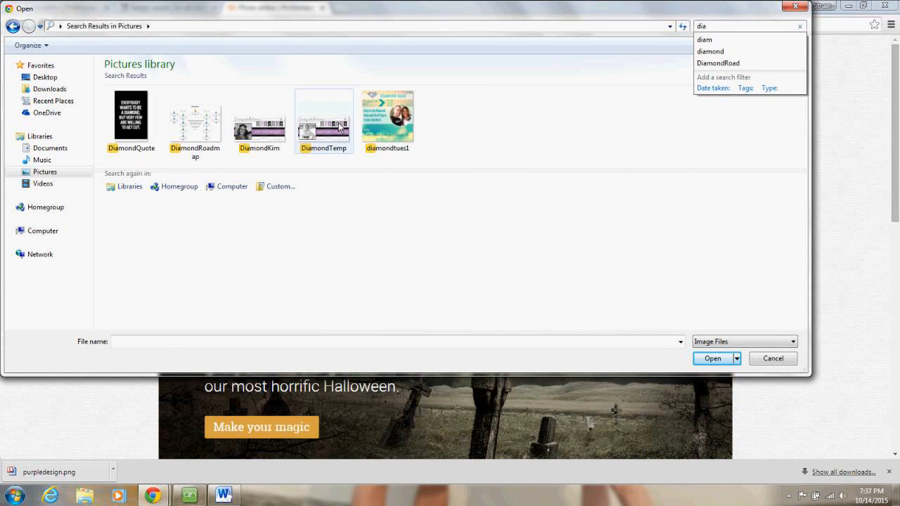
double_click(339, 128)
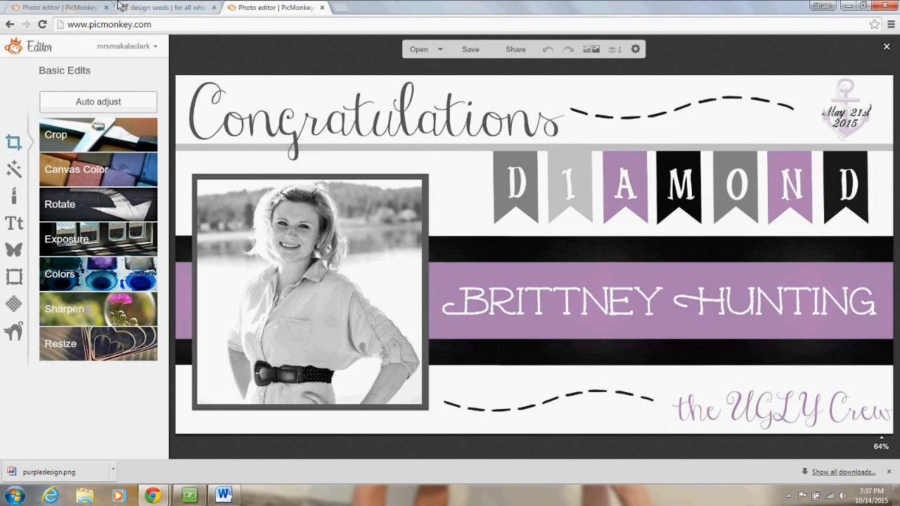
- Return to the name-banner tab, deselect the collage and close it without saving
left_click(60, 5)
left_click(600, 117)
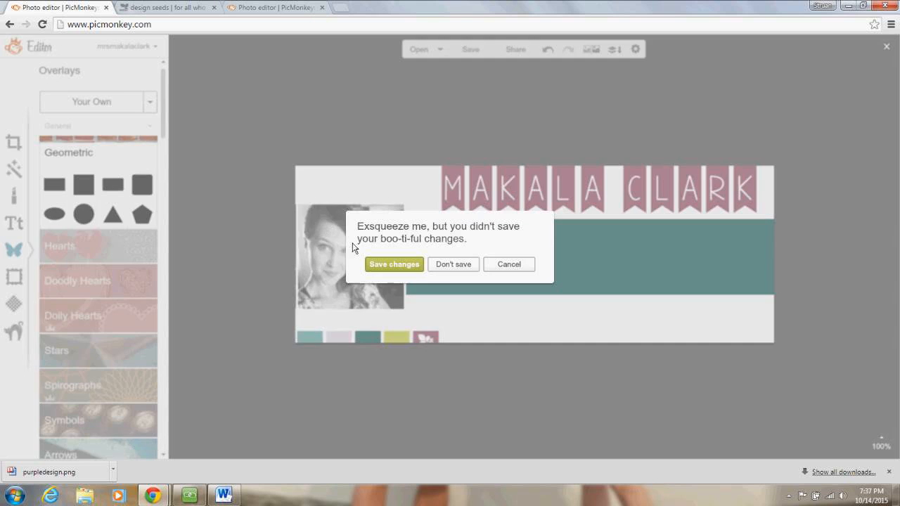
left_click(453, 264)
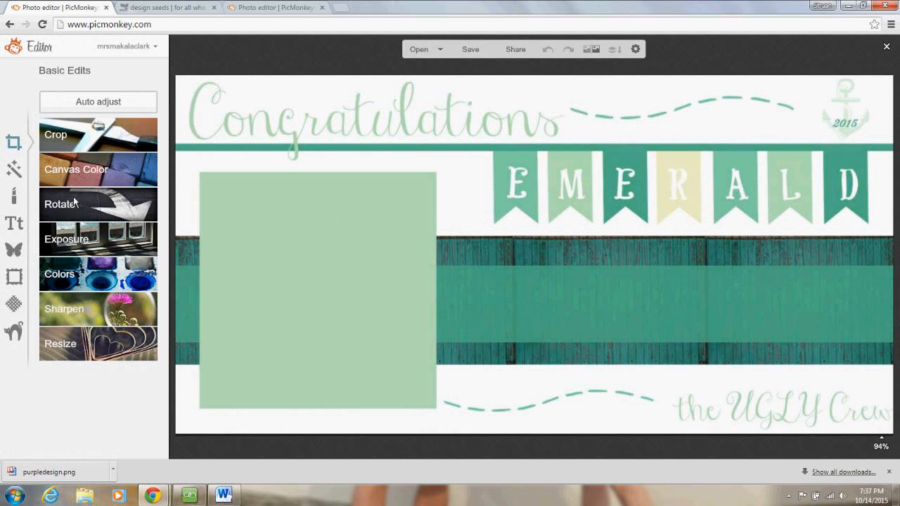
- Add the black-and-white smiling portrait overlay and resize it to fill the green photo box
left_click(15, 249)
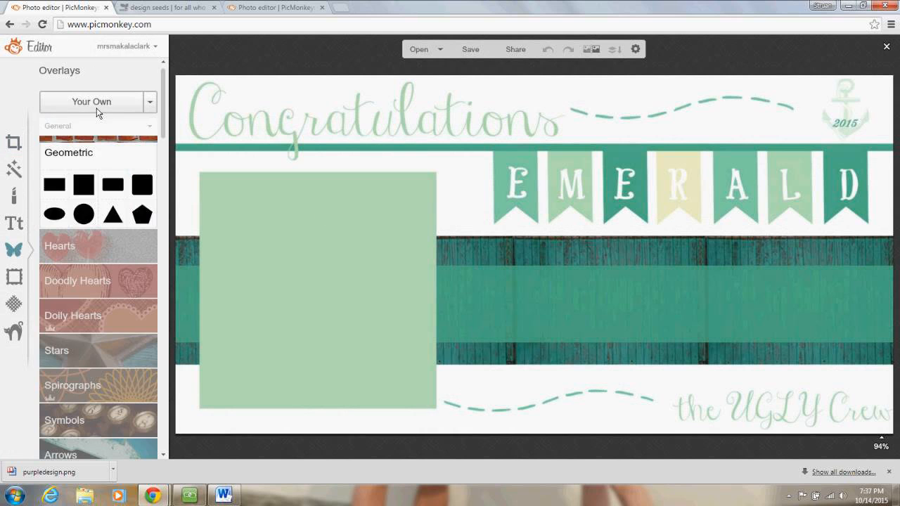
left_click(97, 108)
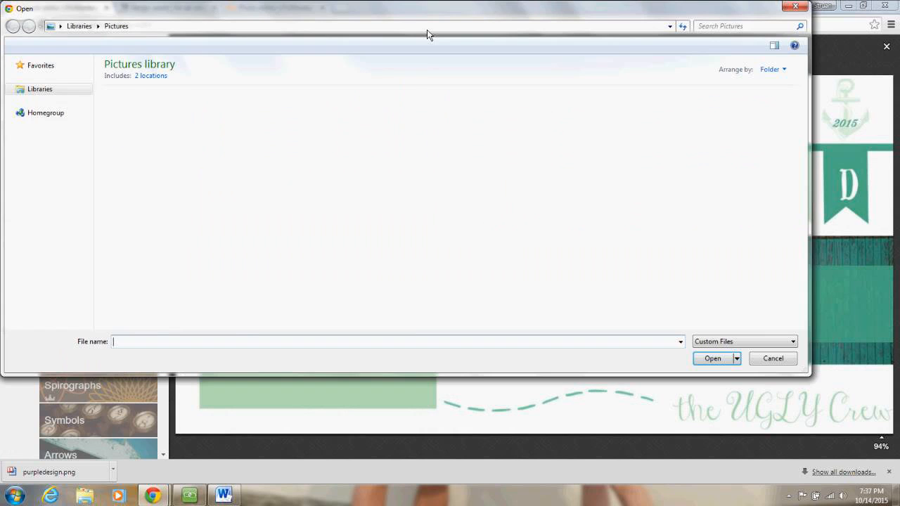
type("maka")
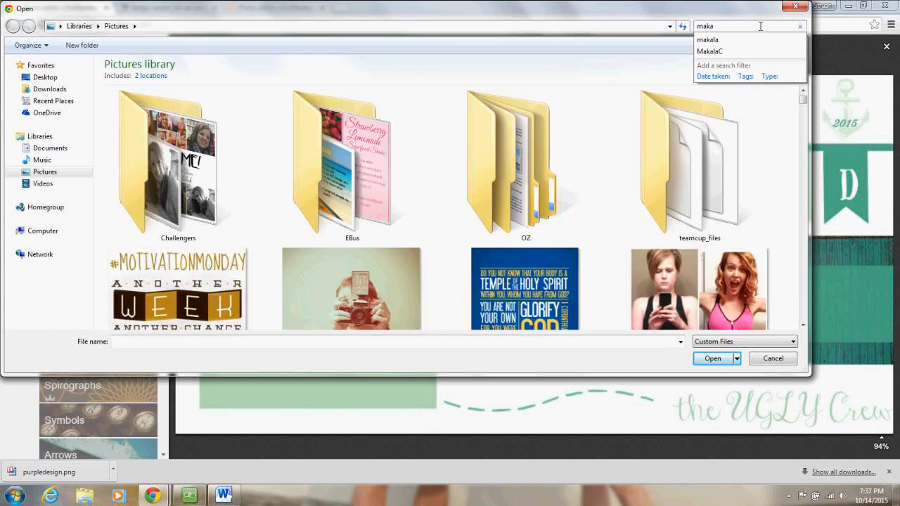
left_click(200, 116)
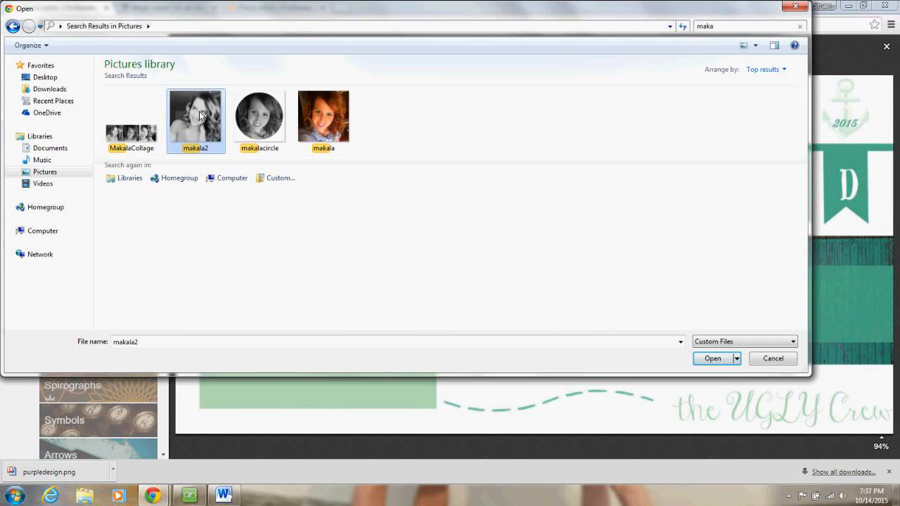
double_click(199, 116)
left_click_drag(523, 243, 246, 221)
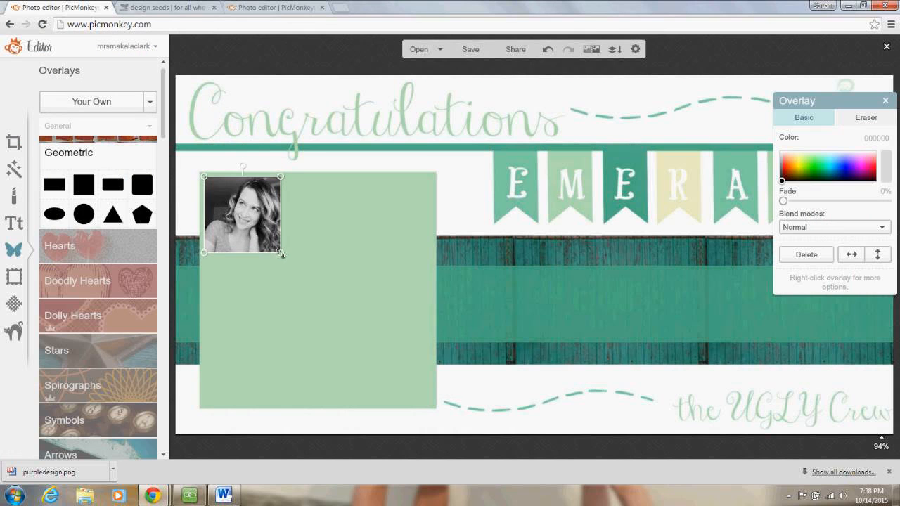
left_click_drag(282, 255, 443, 407)
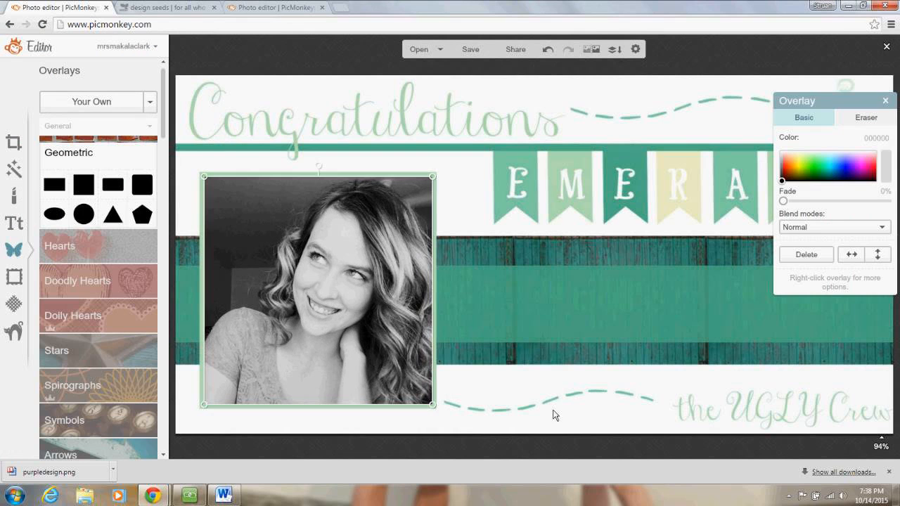
left_click(554, 415)
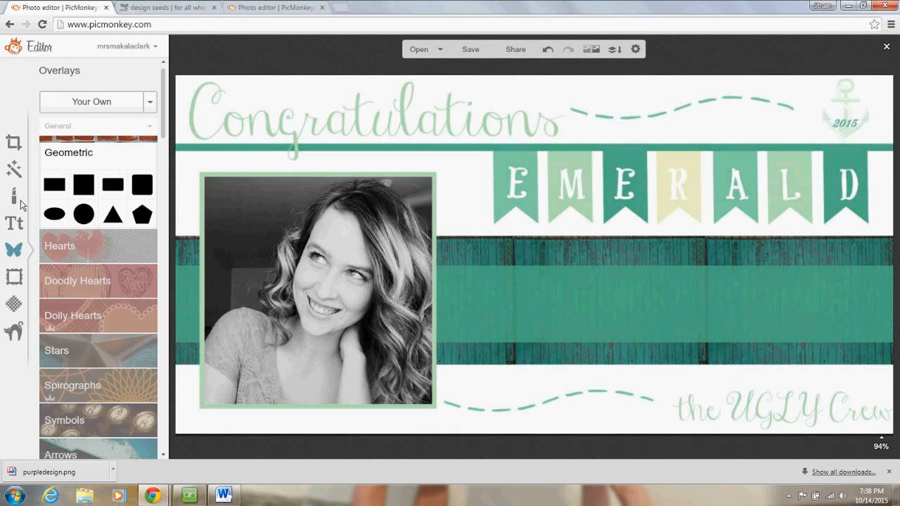
- Choose the CoffeeBreak font and type the person's full name on the teal band
left_click(15, 224)
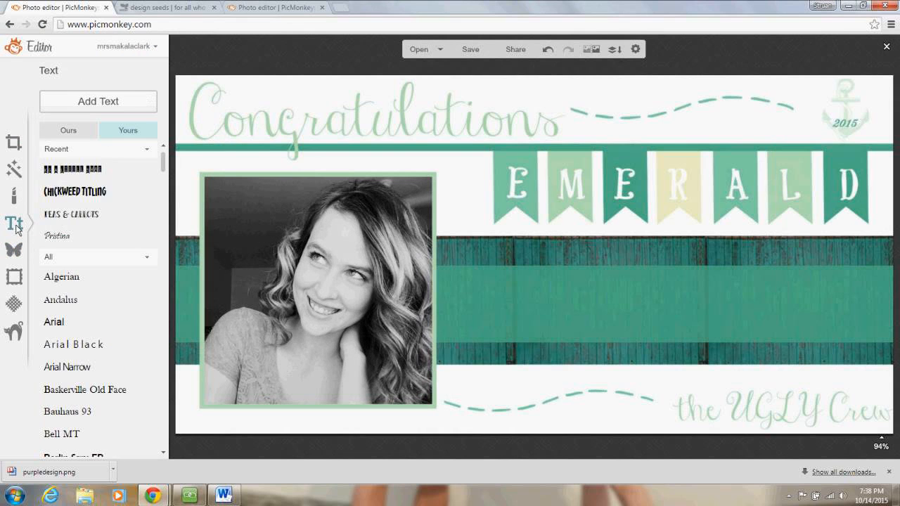
left_click(83, 135)
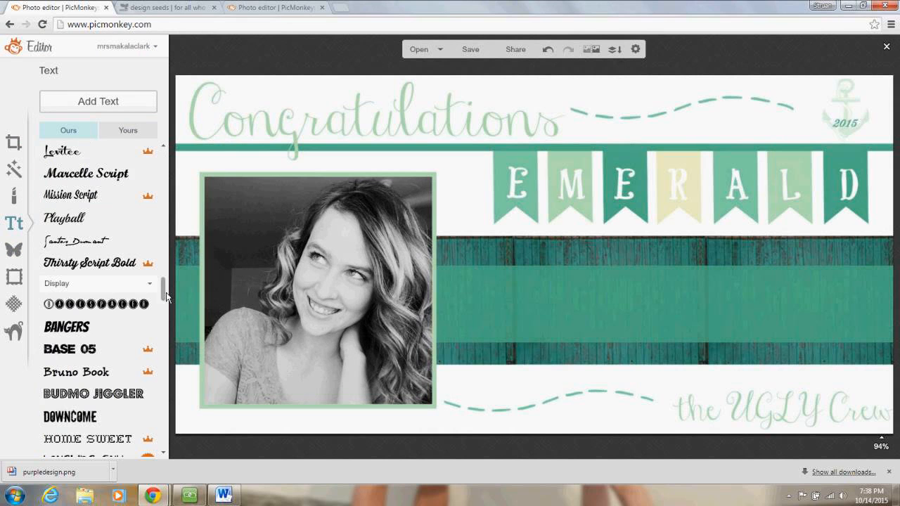
scroll(166, 211, "up", 15)
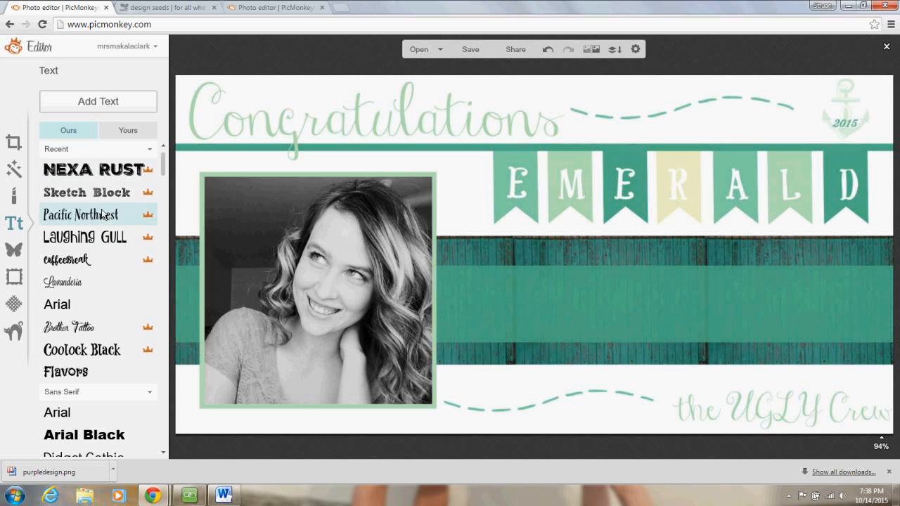
left_click(104, 239)
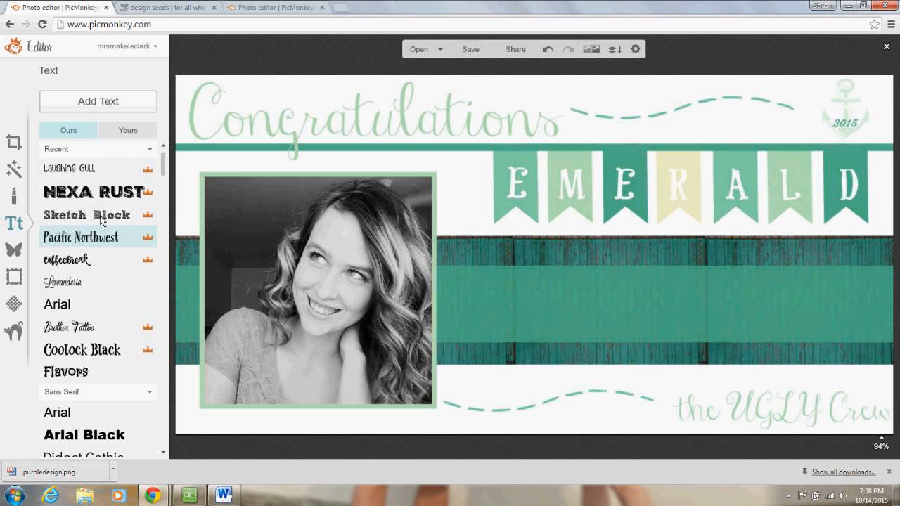
left_click(101, 262)
left_click(464, 298)
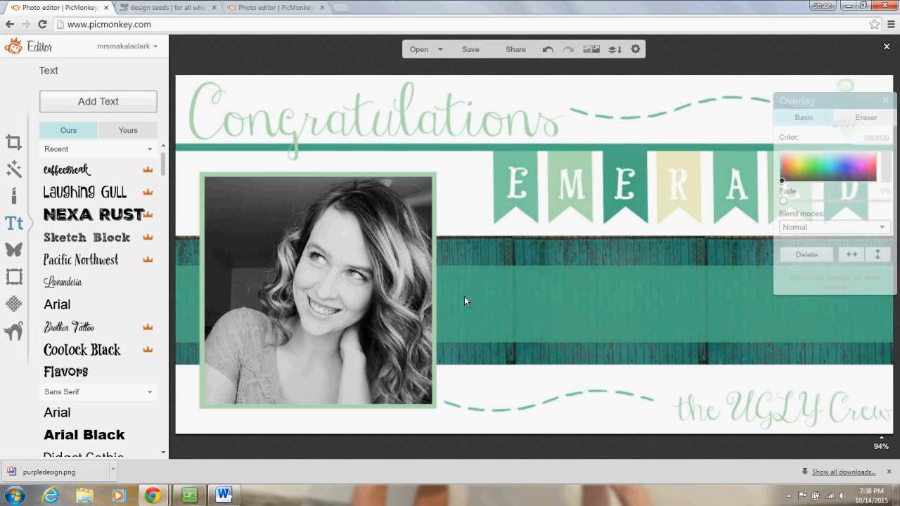
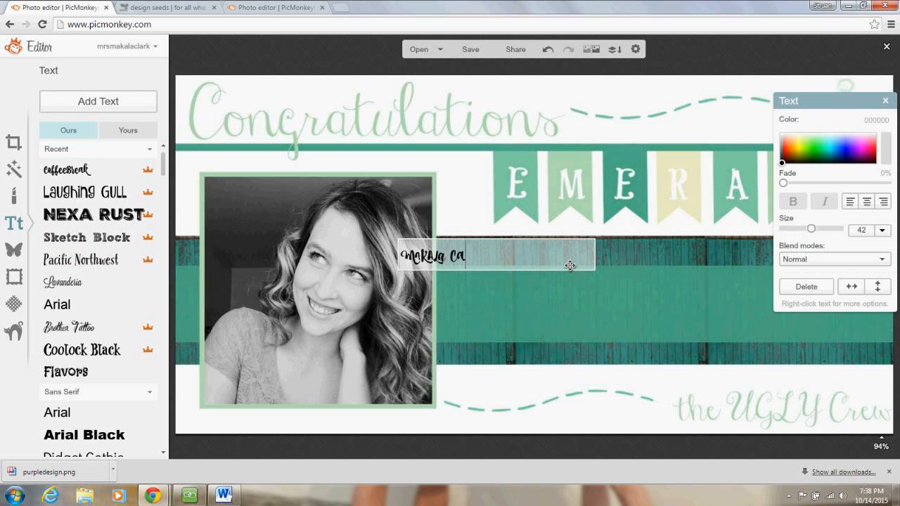
- Make the name text white with the eyedropper and centre-align it
left_click(573, 273)
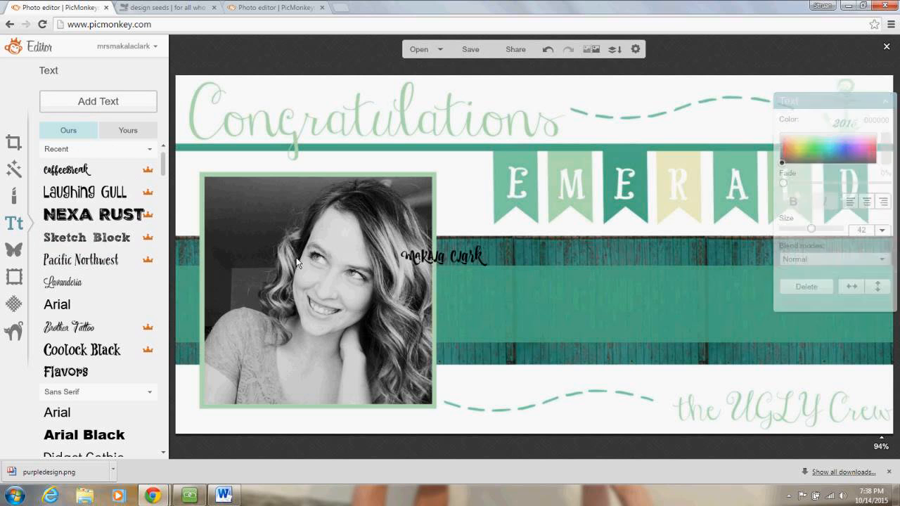
double_click(458, 258)
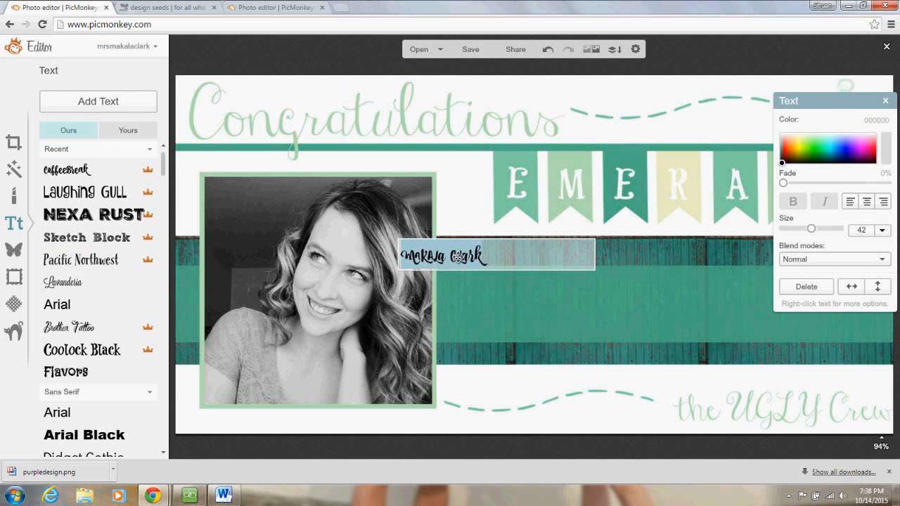
left_click(885, 149)
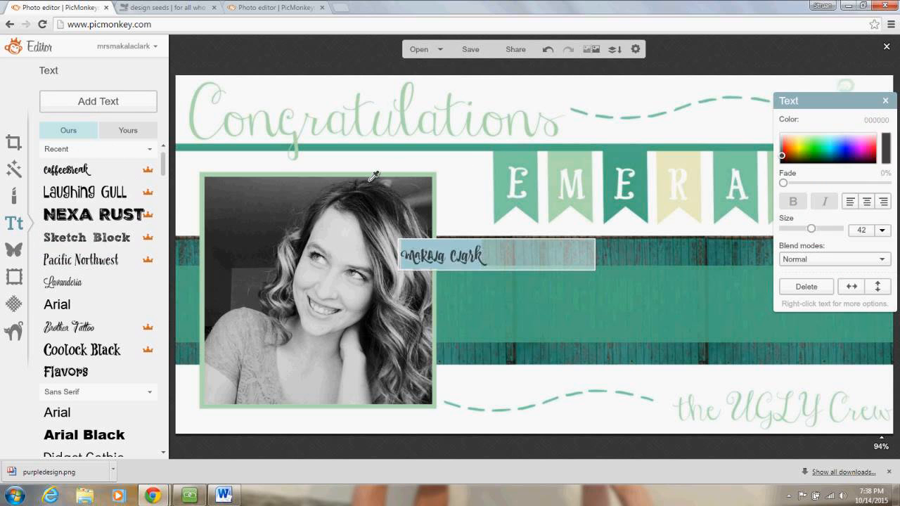
left_click(434, 166)
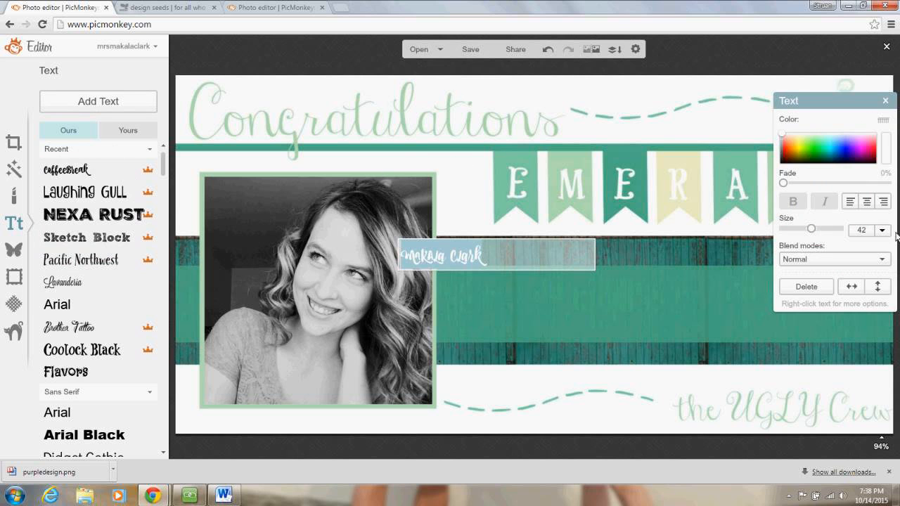
left_click(870, 204)
left_click(585, 334)
- Move the name onto the teal band, widen its box to the right edge, and set size 150
left_click(552, 316)
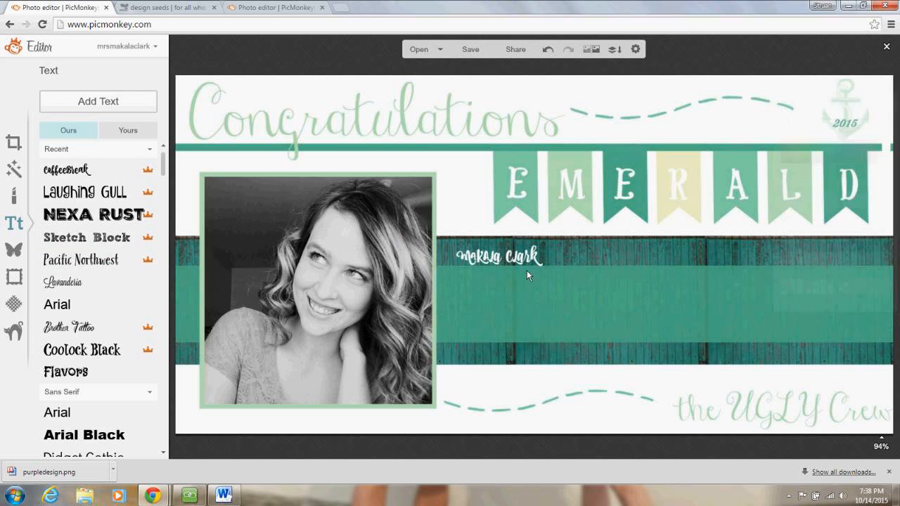
left_click(529, 258)
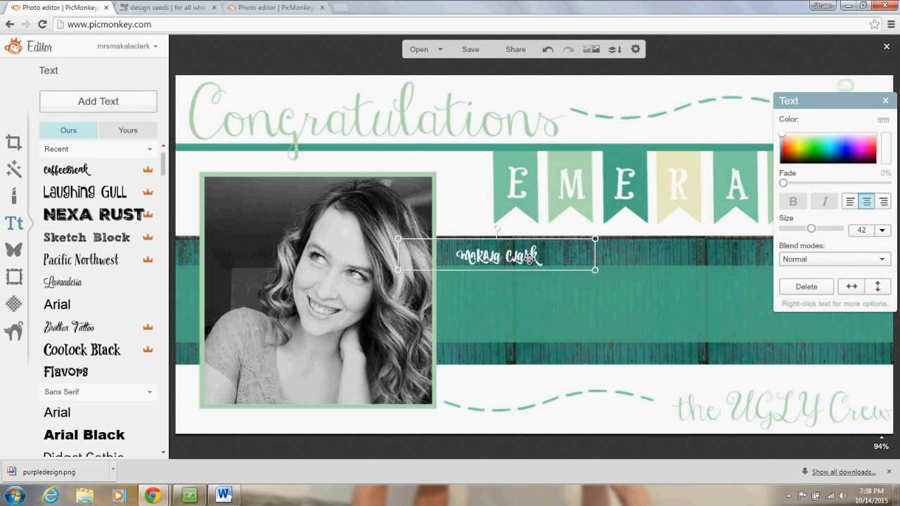
left_click_drag(529, 258, 568, 299)
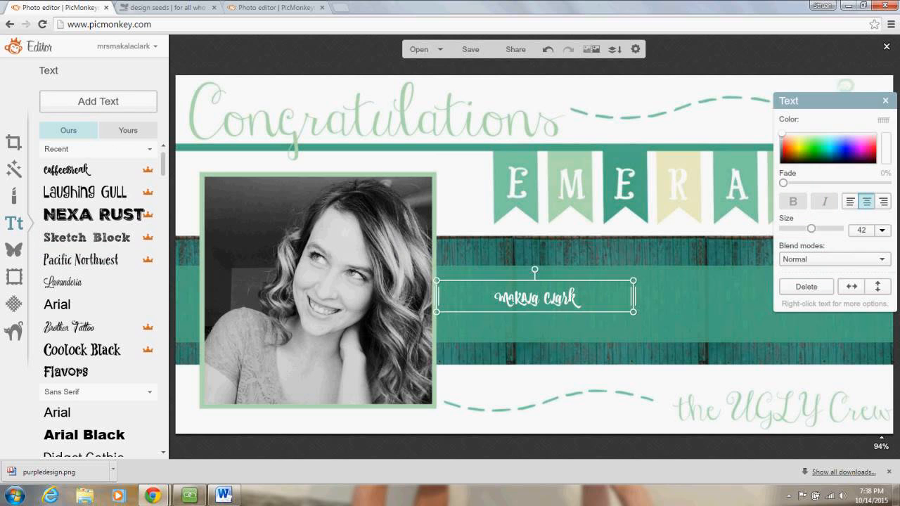
left_click_drag(629, 301, 892, 276)
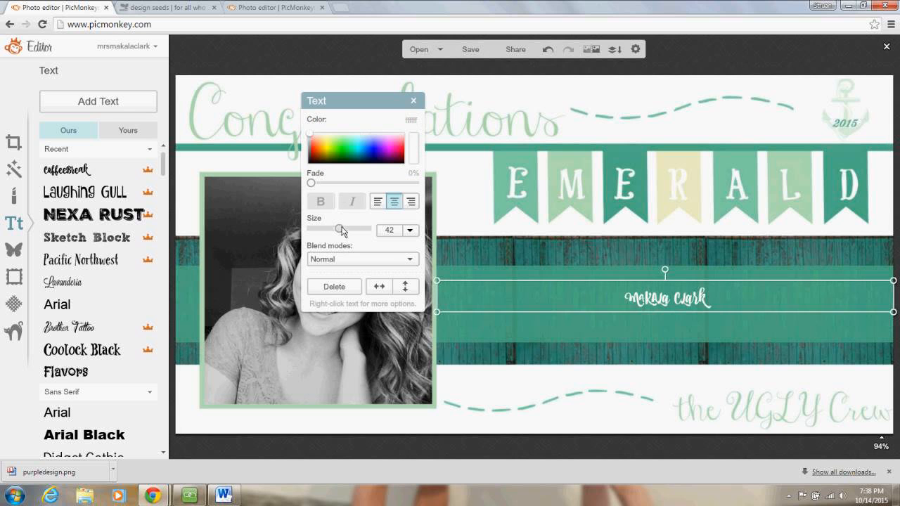
left_click_drag(350, 232, 367, 235)
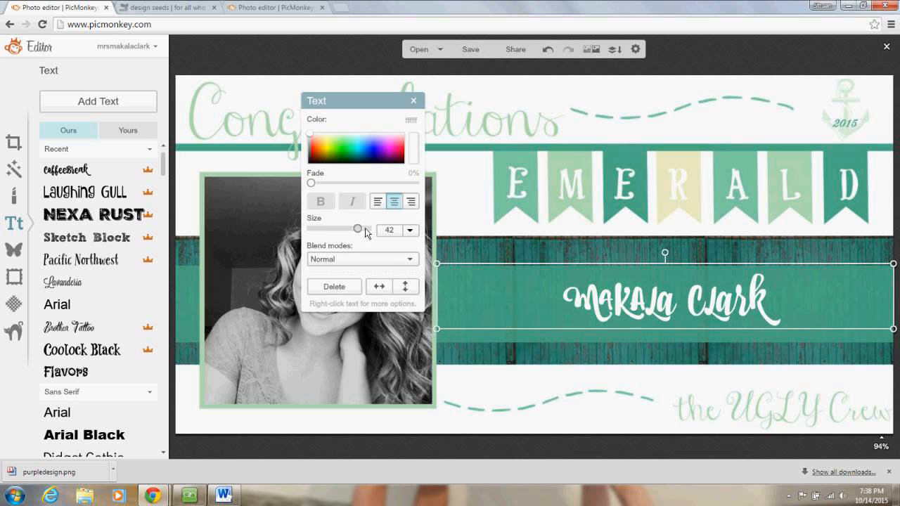
left_click(564, 398)
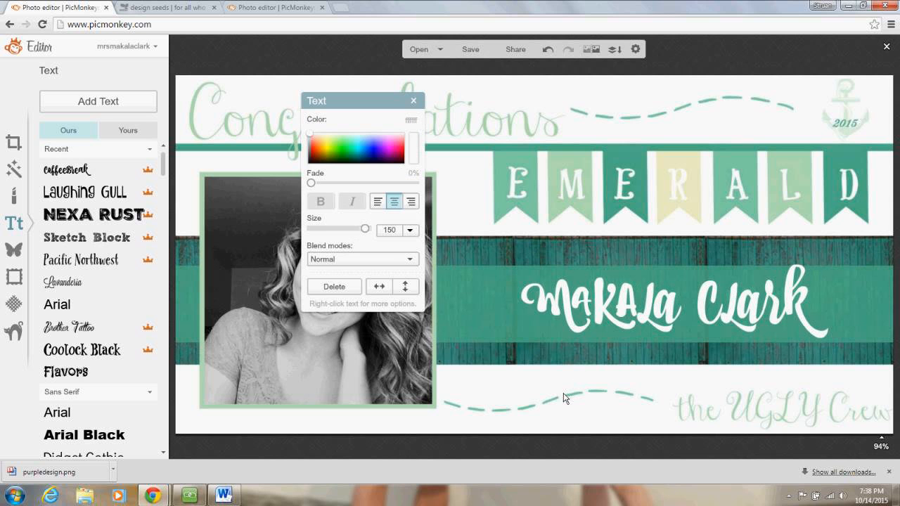
left_click(90, 283)
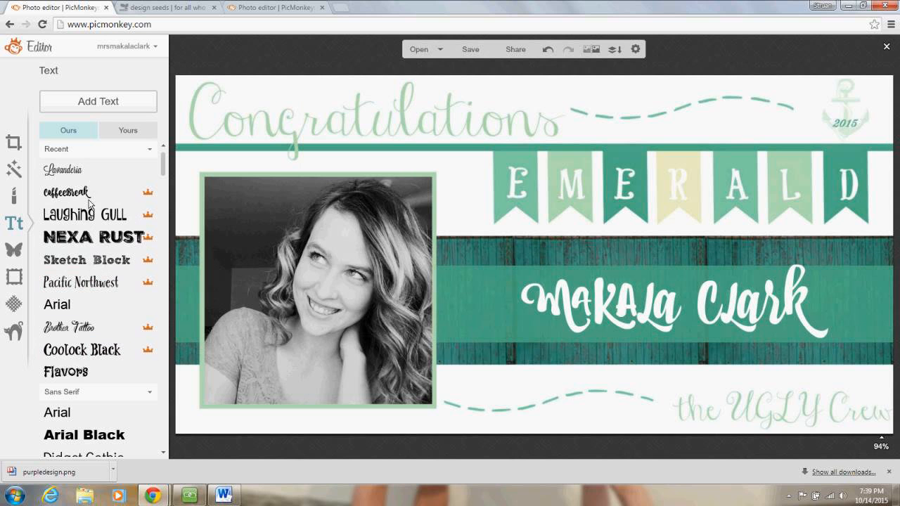
- Add 'Oct. 15th' text, colour it the band's teal, and place it beside the anchor above 2015
left_click(104, 103)
type("Oct.")
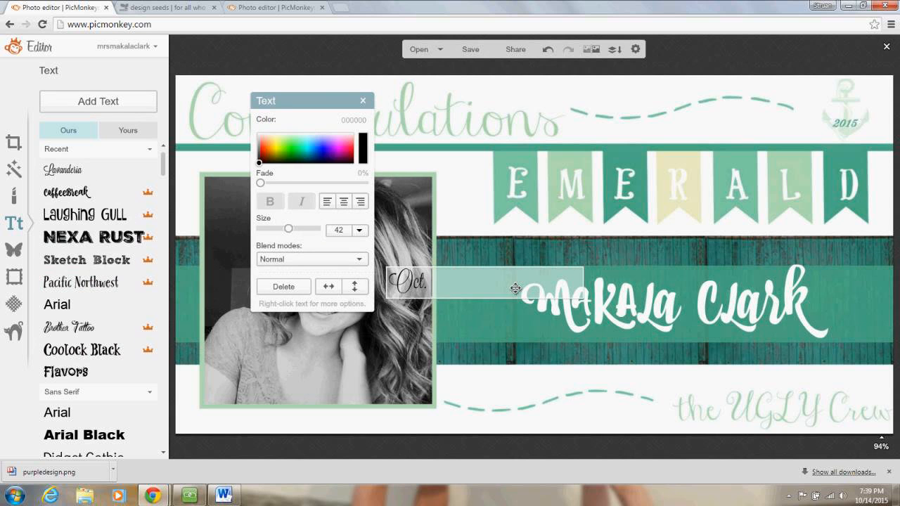
type(" 15th")
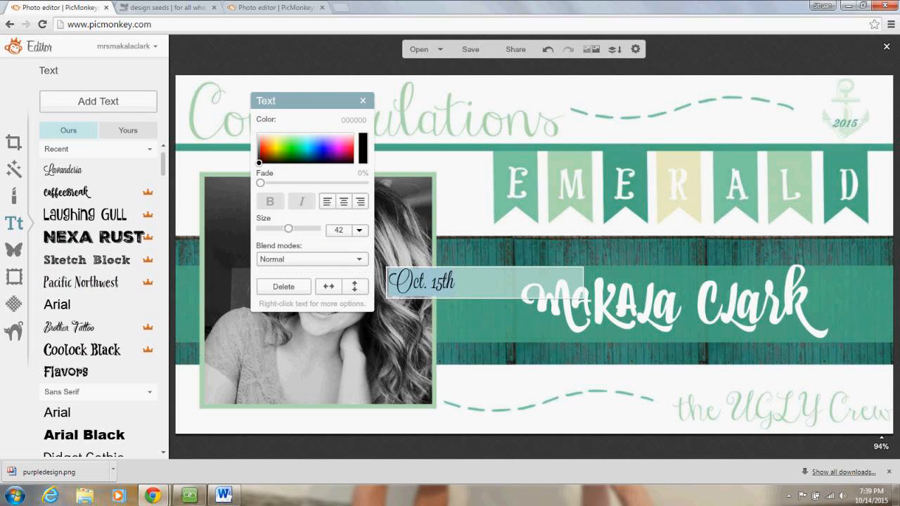
left_click_drag(365, 145, 643, 157)
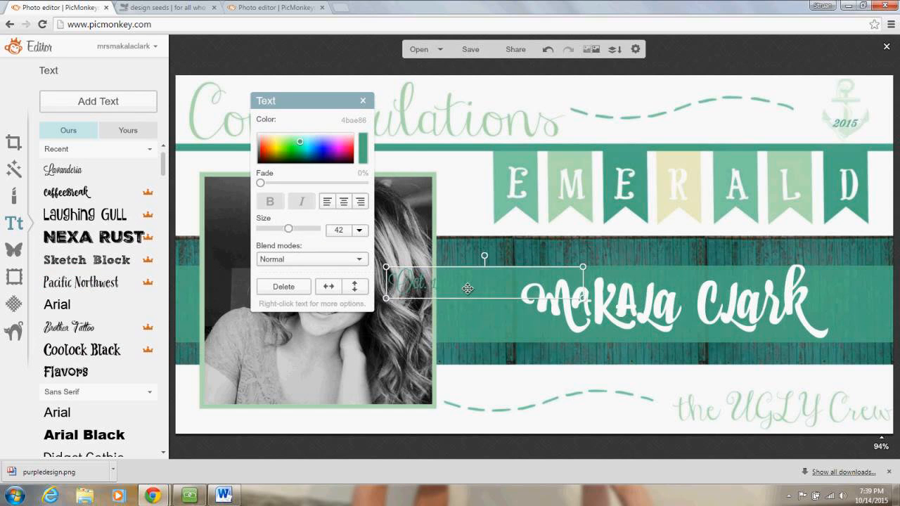
left_click_drag(467, 289, 884, 116)
left_click(726, 125)
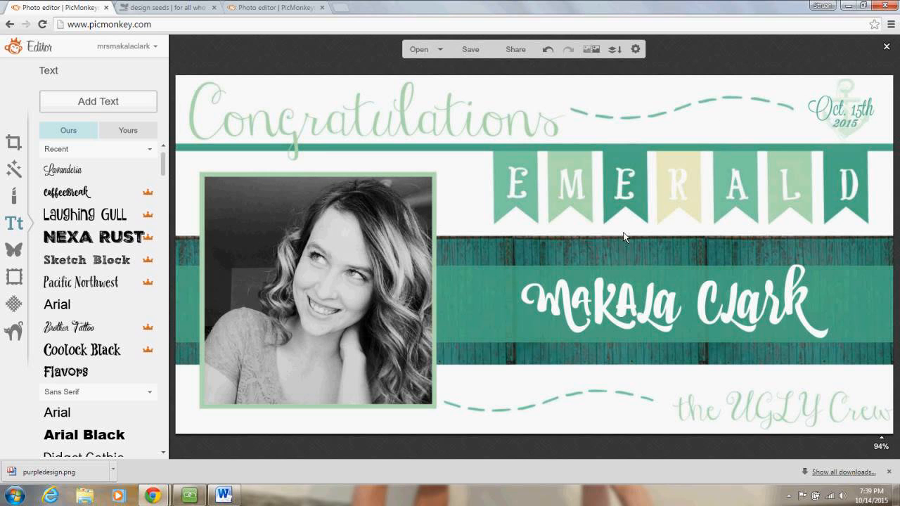
- Select and deselect the name text, then browse the Basic Edits, Effects and Touch Up tabs
left_click(668, 300)
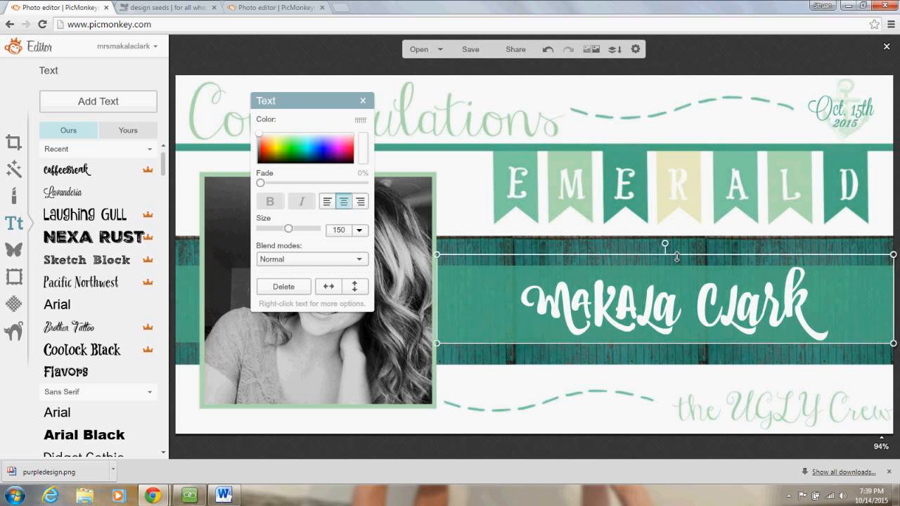
left_click(674, 227)
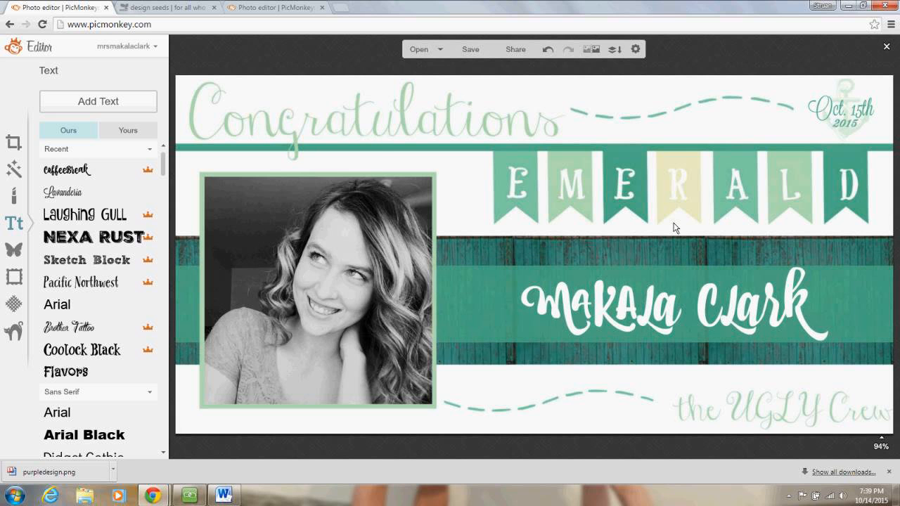
left_click(15, 141)
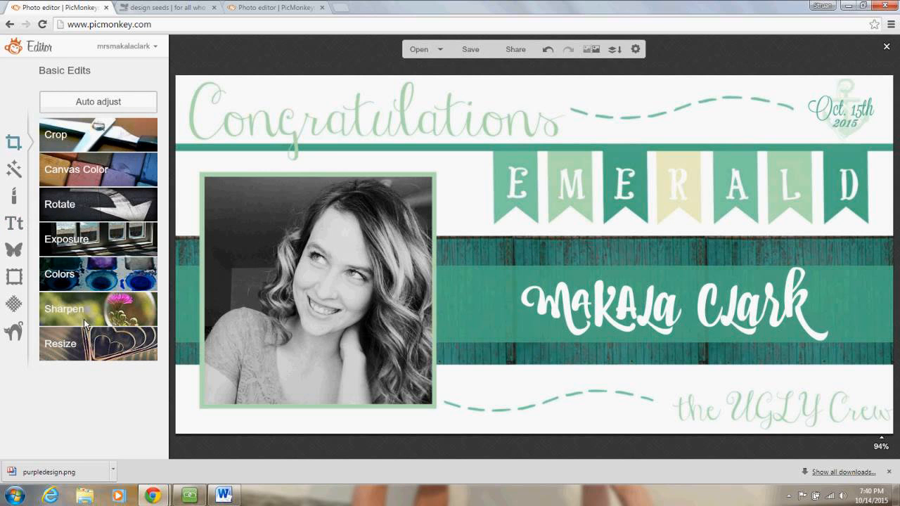
left_click(13, 168)
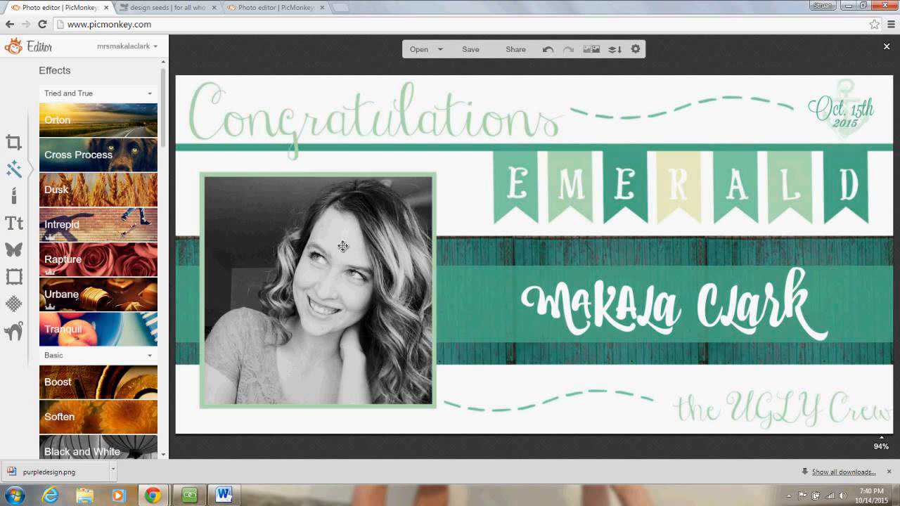
left_click(13, 195)
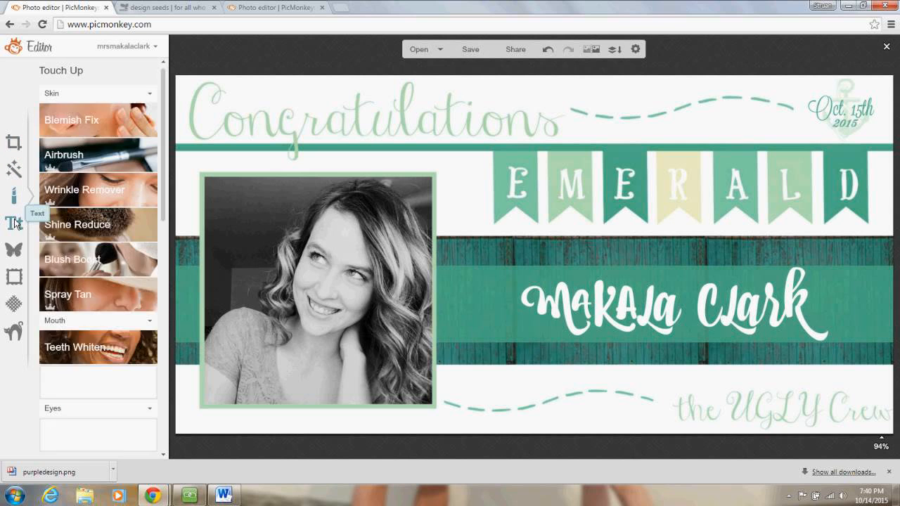
- Browse the Text, Overlays, Frames, Textures and Themes tabs, ending back on Overlays
left_click(14, 223)
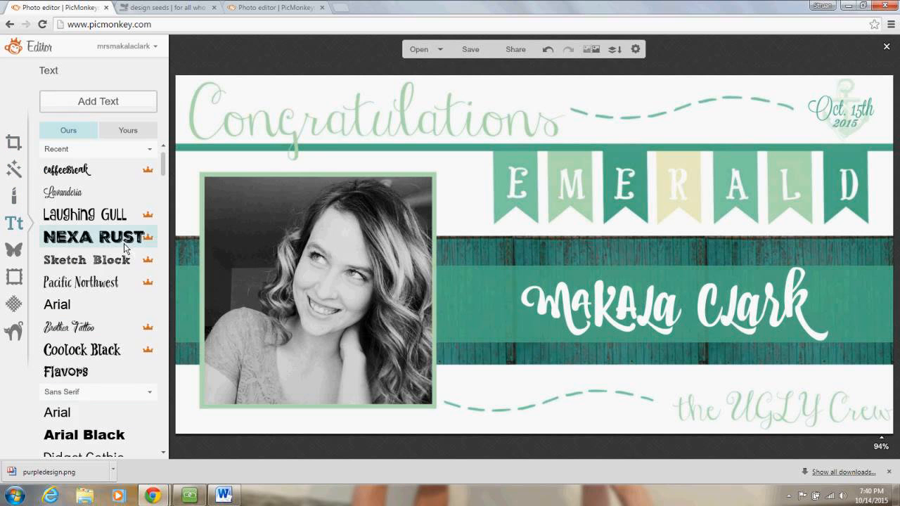
left_click(13, 250)
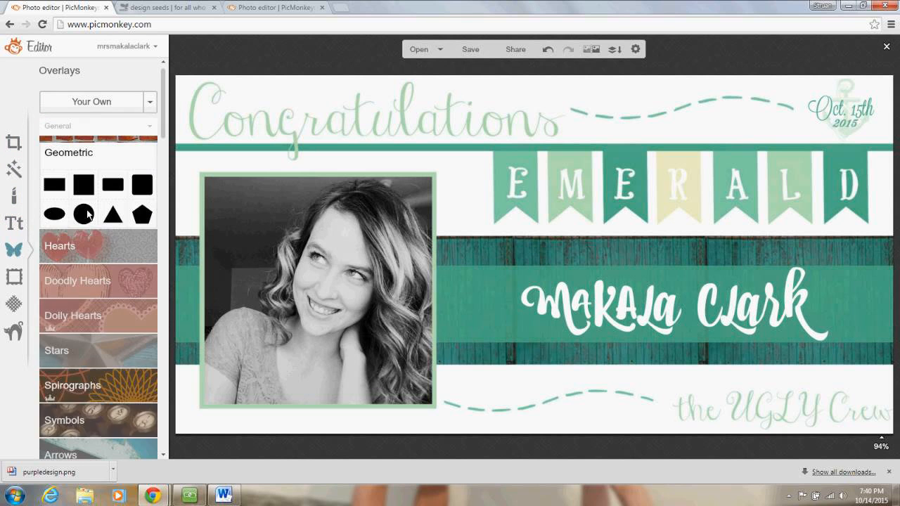
left_click(14, 280)
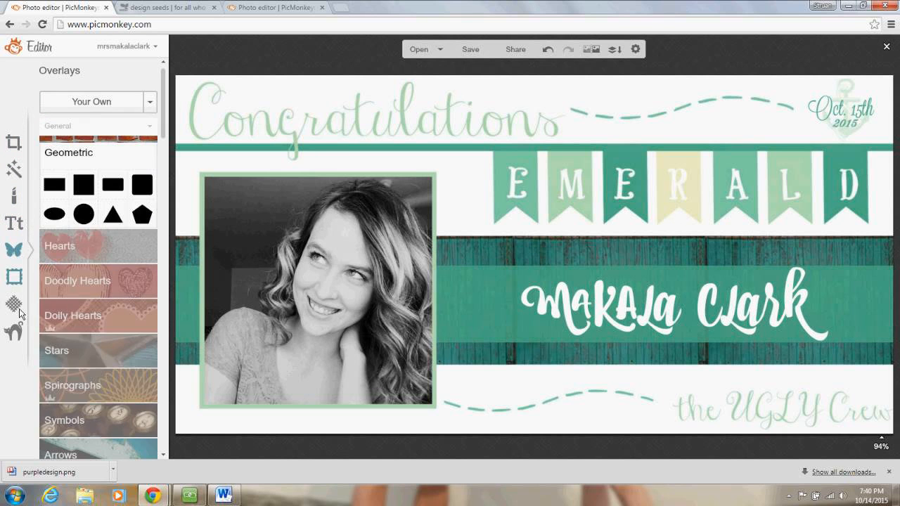
left_click(14, 304)
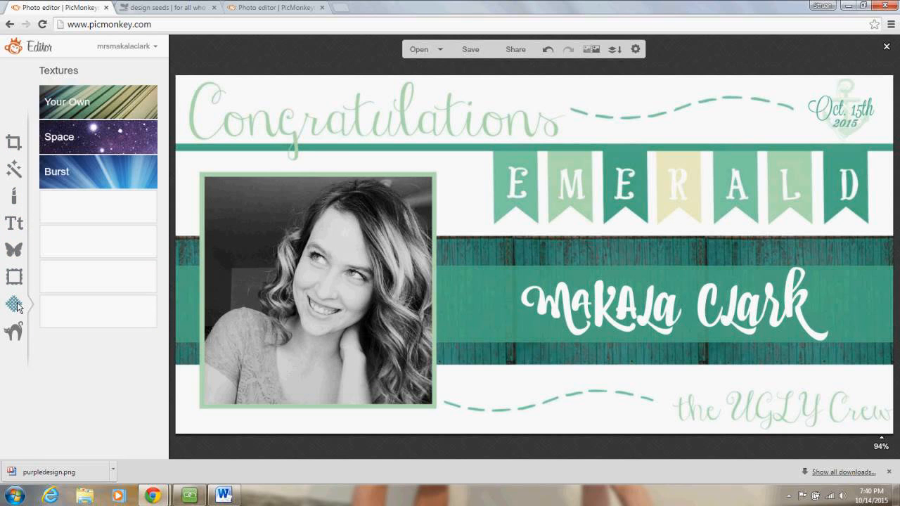
left_click(15, 331)
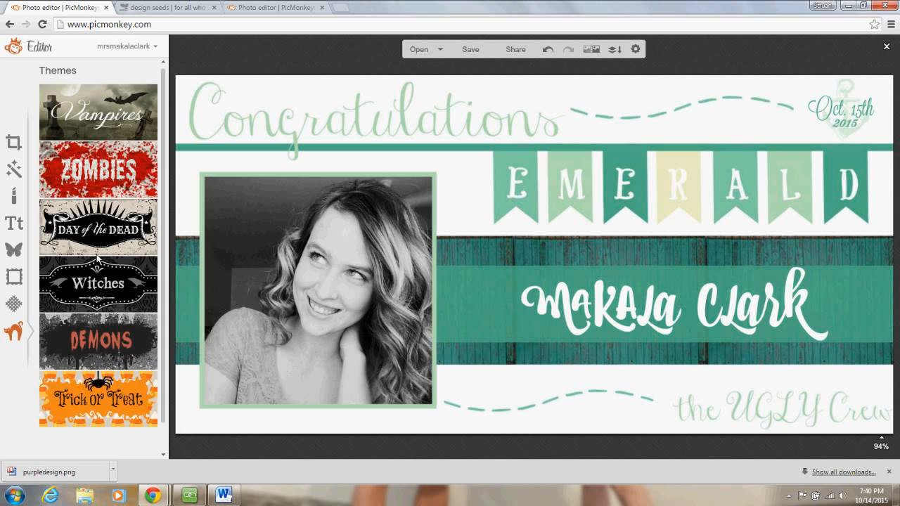
left_click(14, 250)
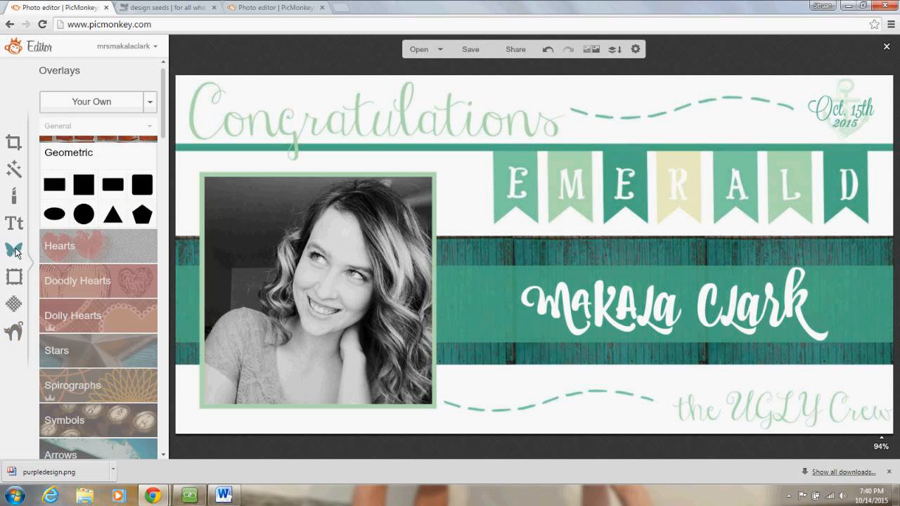
- Return to the Text tab, then stop screen sharing from the meeting app
left_click(18, 226)
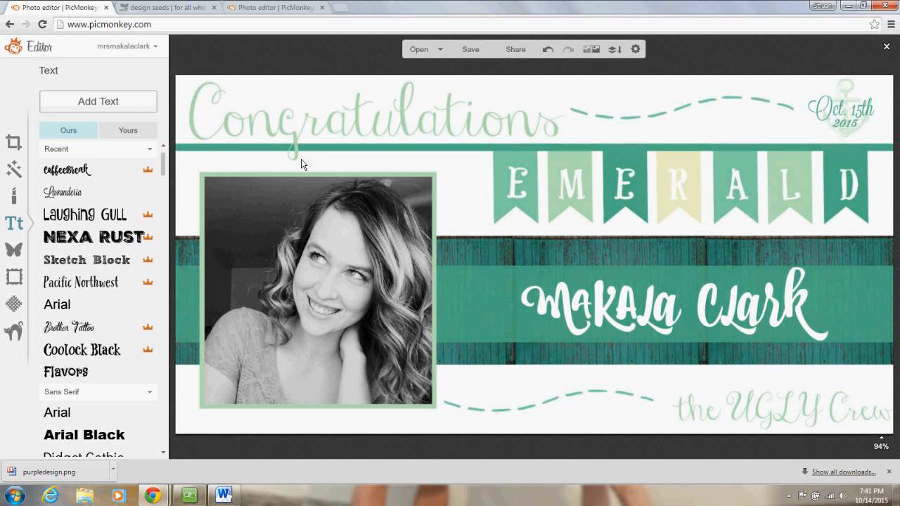
left_click(193, 501)
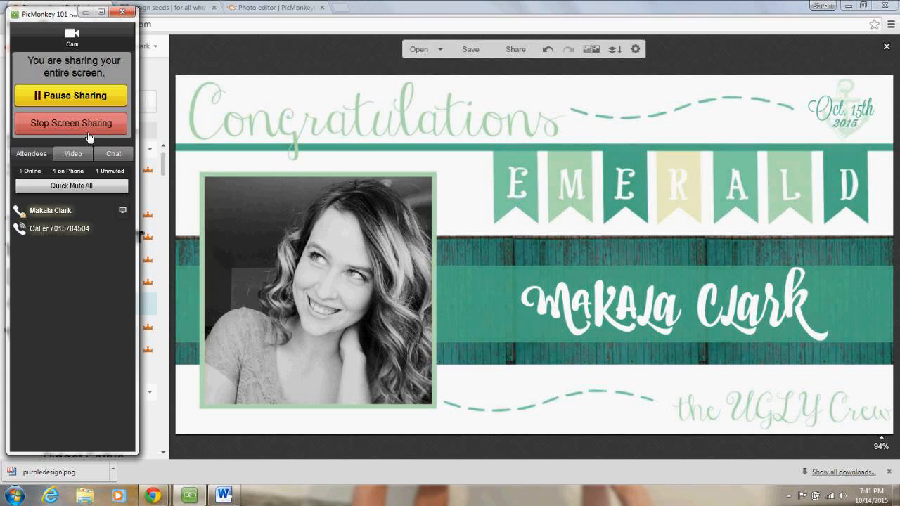
left_click(89, 137)
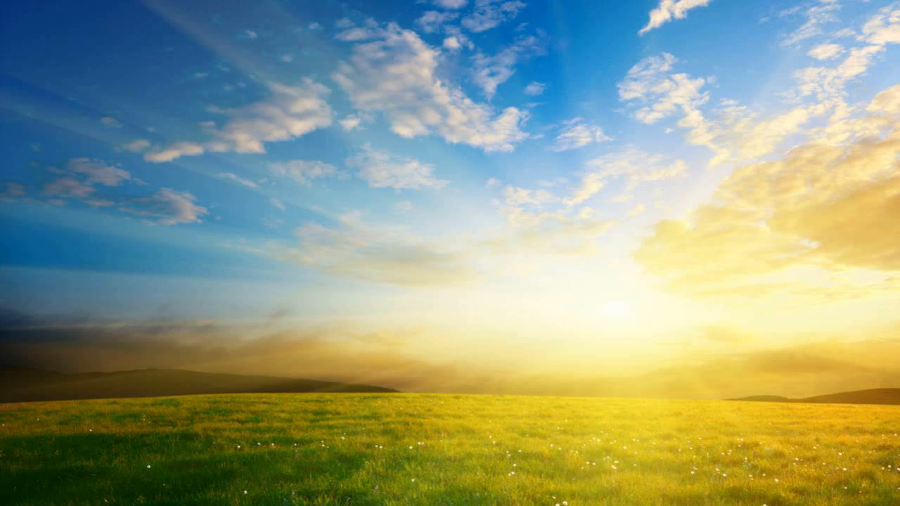